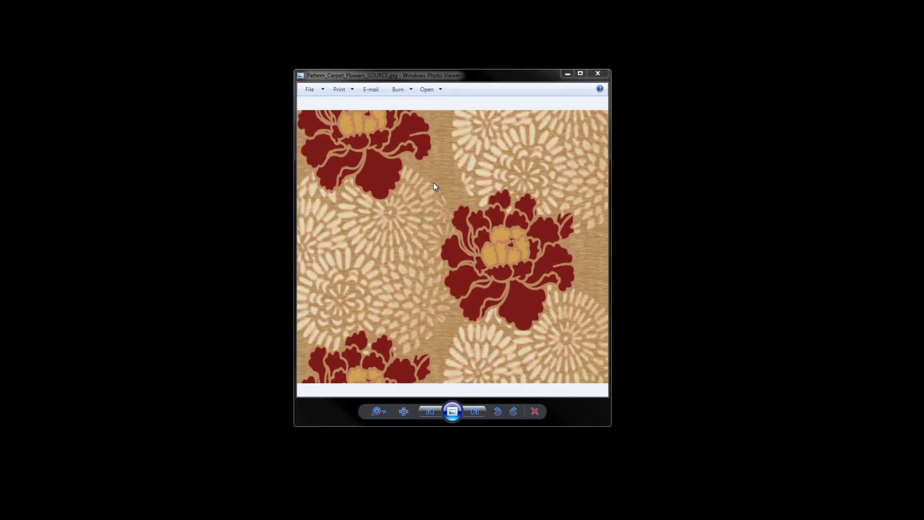
Maximize the source pattern image and examine the red peony and the cream petal shapes up close
drag(443, 74, 441, 0)
scroll(444, 306, up, 5)
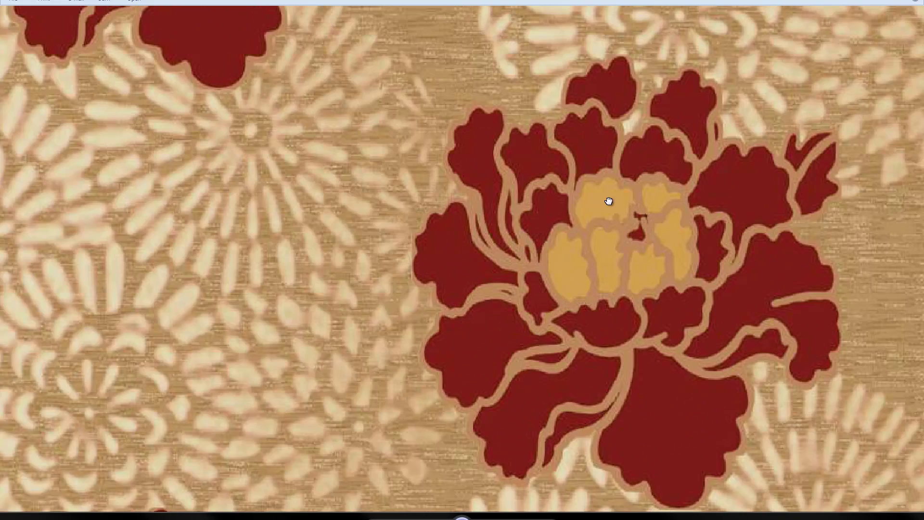
scroll(400, 355, down, 2)
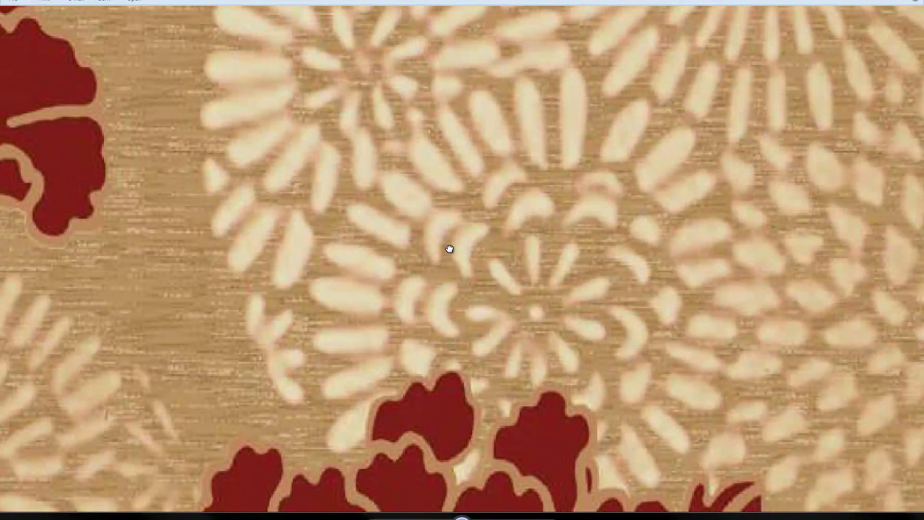
drag(449, 249, 424, 190)
drag(367, 304, 571, 99)
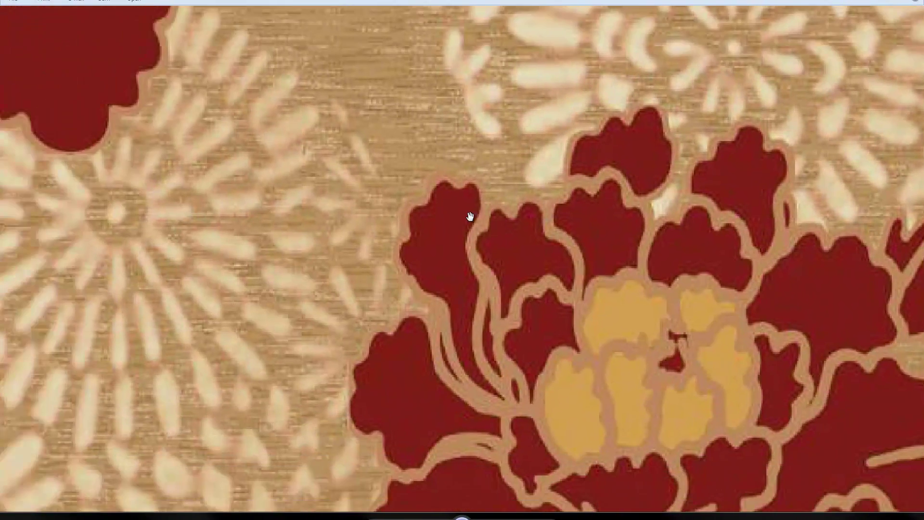
drag(471, 215, 519, 295)
drag(450, 185, 604, 366)
drag(550, 241, 379, 211)
drag(457, 255, 401, 167)
drag(583, 300, 351, 126)
drag(405, 181, 586, 121)
scroll(413, 225, down, 1)
scroll(423, 266, down, 1)
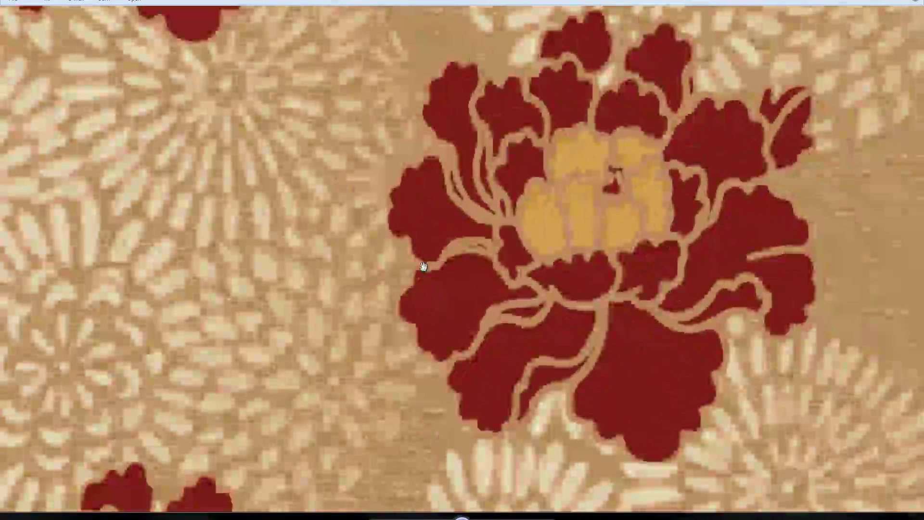
Examine the full carpet pattern, then the background texture and petal edges around the lower flowers at close range
scroll(423, 266, down, 4)
scroll(450, 264, up, 6)
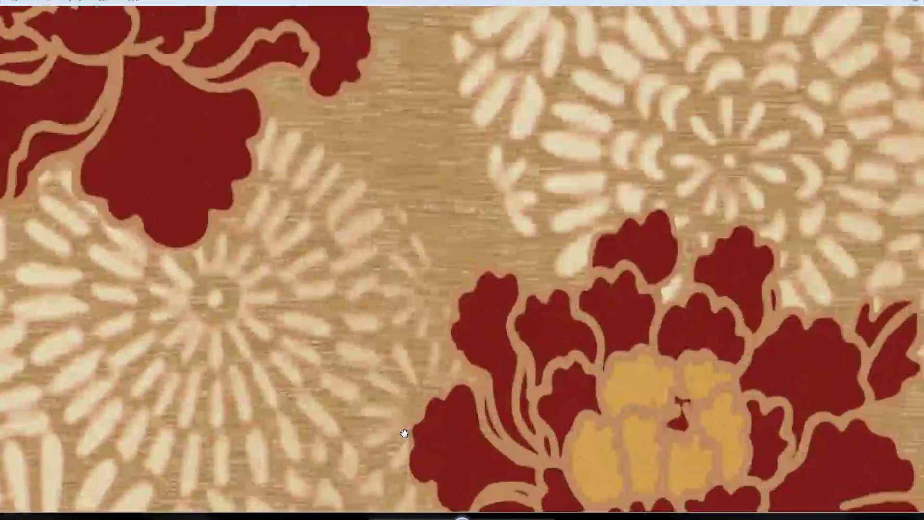
drag(524, 230, 395, 331)
scroll(394, 333, down, 3)
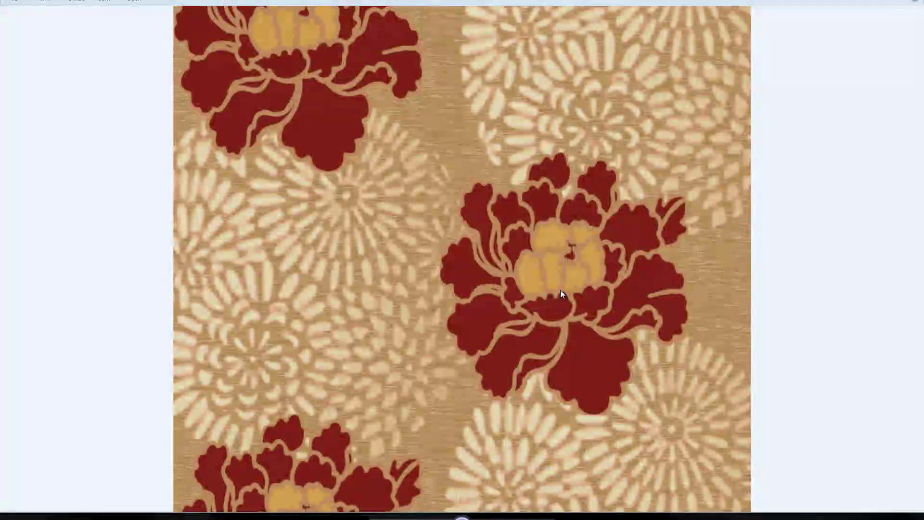
scroll(530, 315, up, 1)
scroll(527, 318, up, 3)
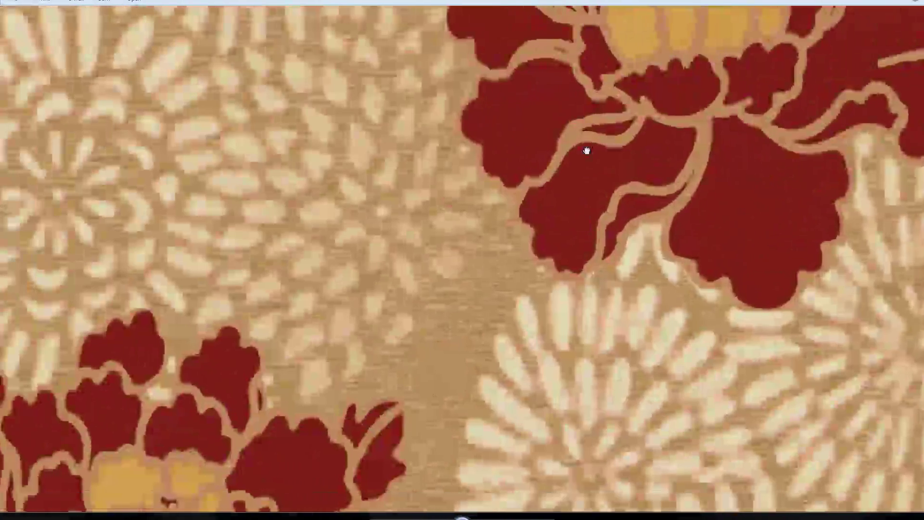
drag(496, 303, 627, 241)
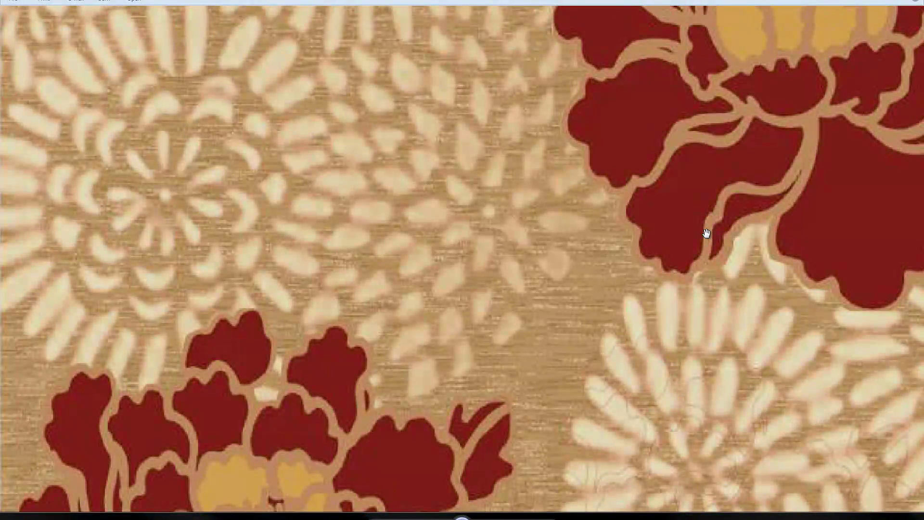
scroll(695, 241, down, 4)
scroll(636, 336, up, 1)
scroll(597, 230, down, 2)
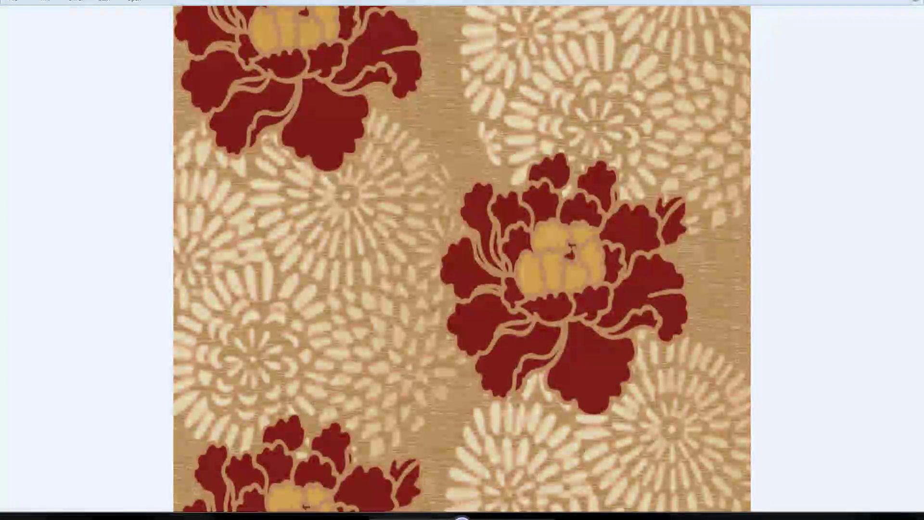
Switch to Illustrator and scale the pattern image up to about 3386 by 2969 pt
key(F11)
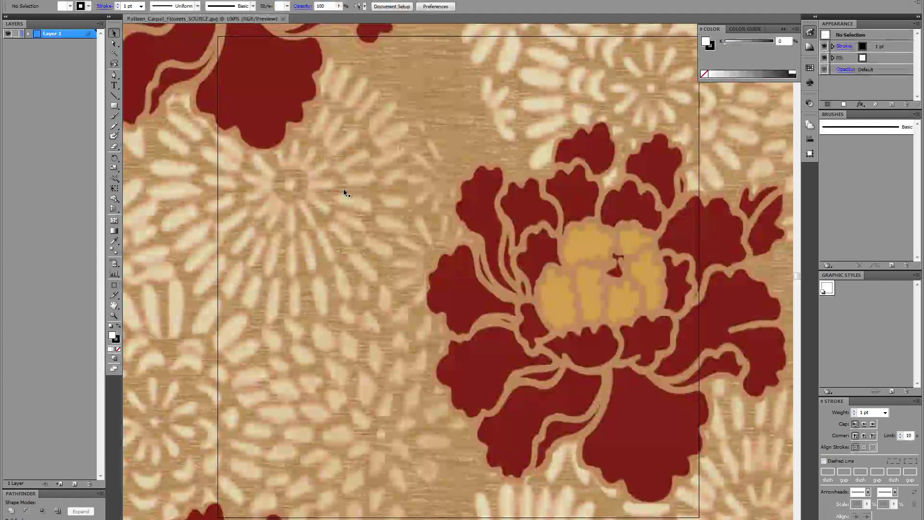
key(ctrl+minus)
key(ctrl+minus)
key(ctrl+minus)
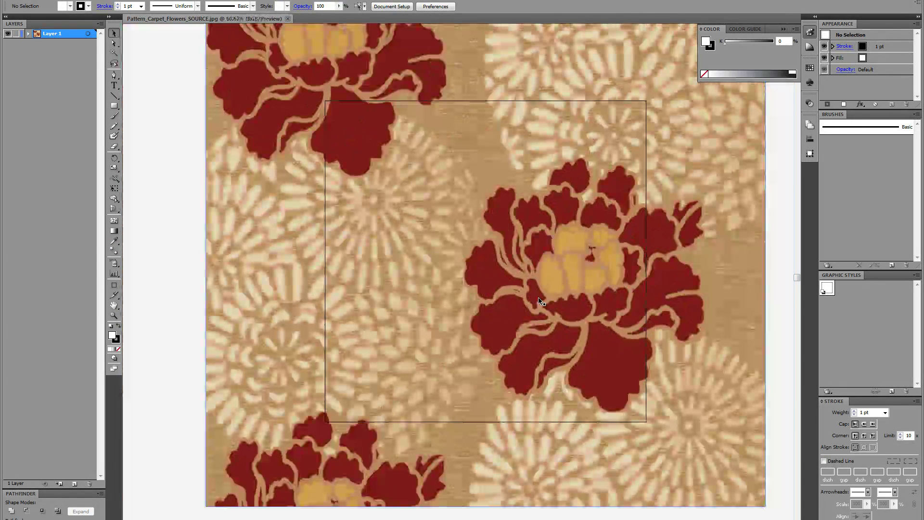
click(629, 308)
drag(715, 330, 581, 260)
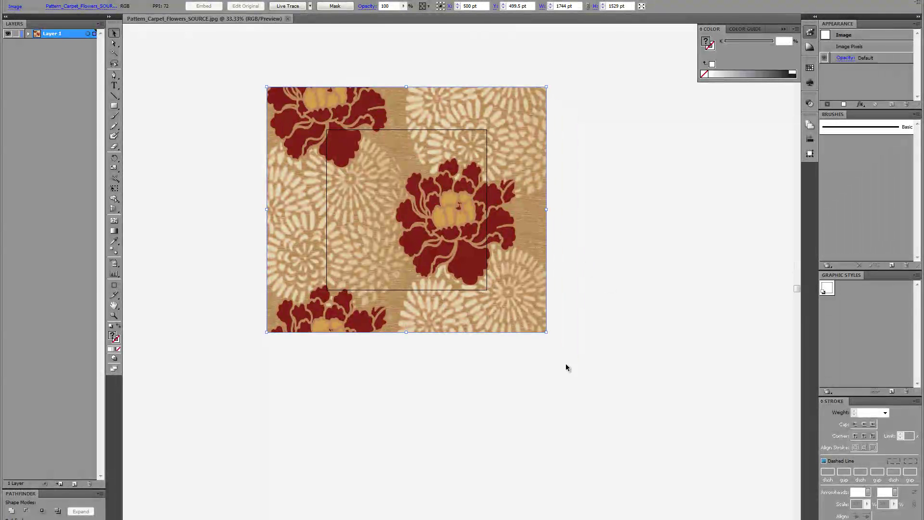
drag(544, 331, 678, 448)
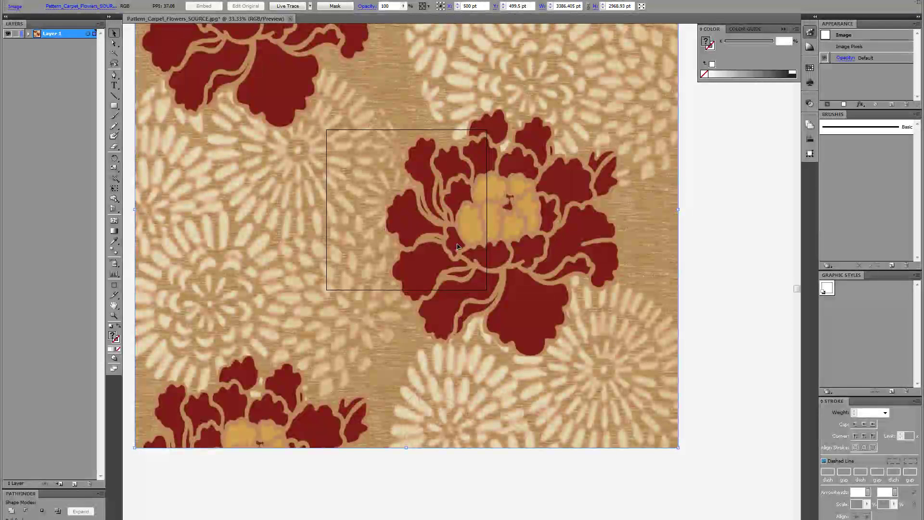
Duplicate Layer 1, select the copied layer, and toggle its visibility to check it against the original
drag(363, 140, 380, 190)
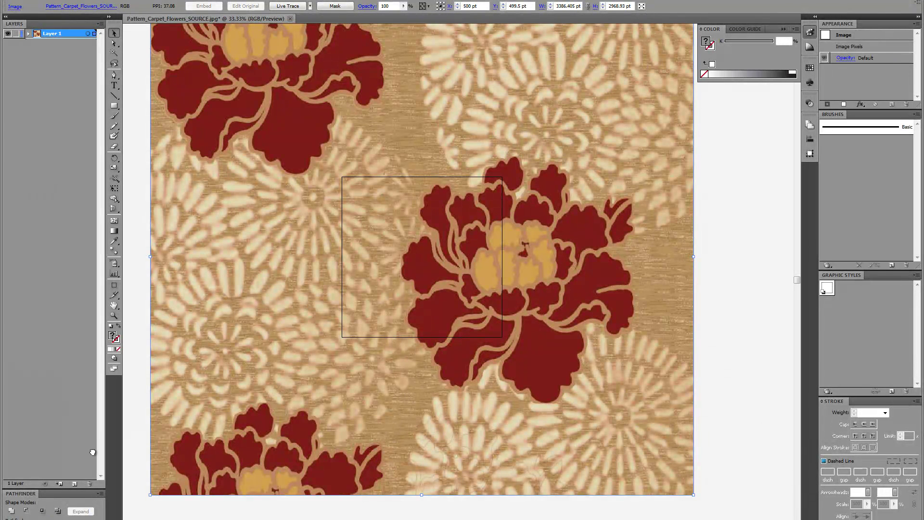
drag(81, 485, 76, 484)
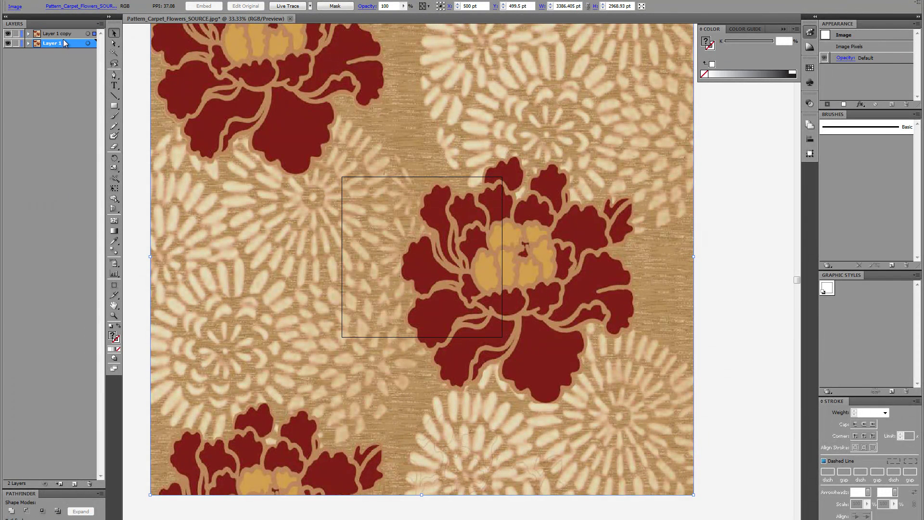
drag(324, 164, 412, 249)
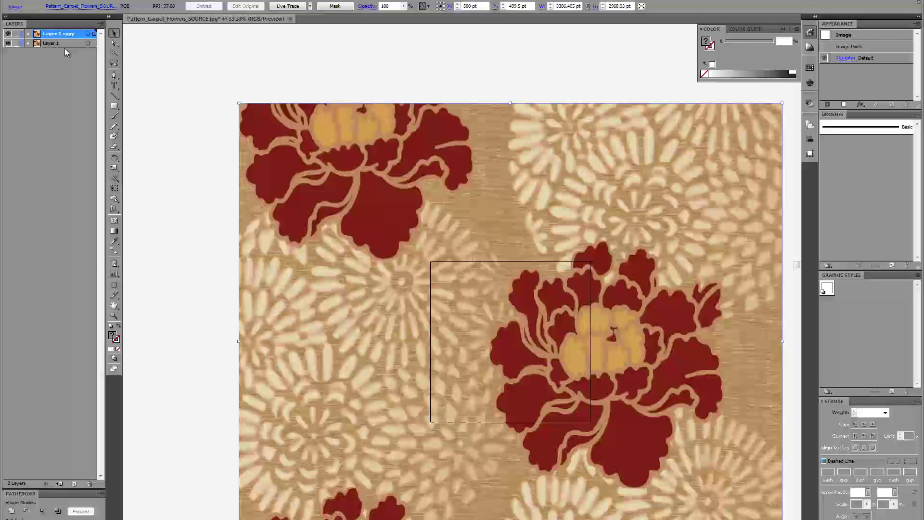
click(8, 34)
click(7, 34)
click(7, 34)
click(7, 34)
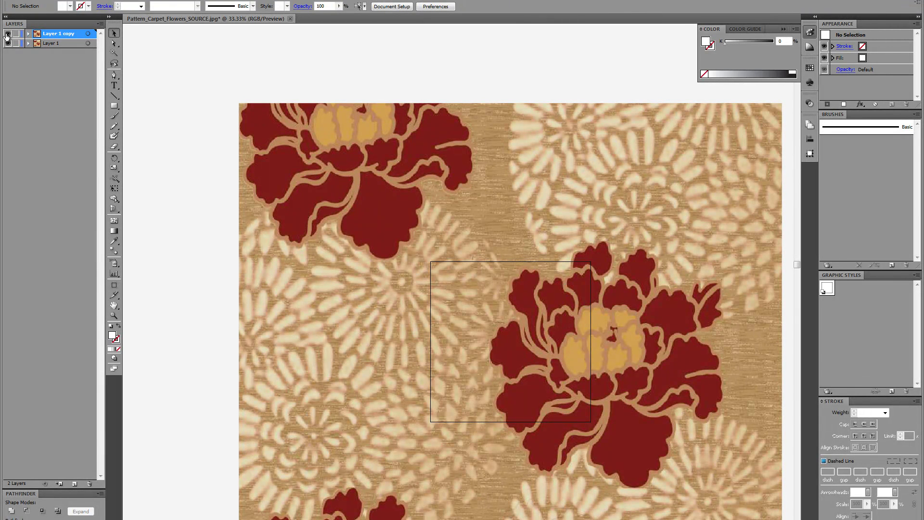
Select the image on Layer 1 copy and Live Trace it with the Color 6 preset
scroll(283, 154, down, 3)
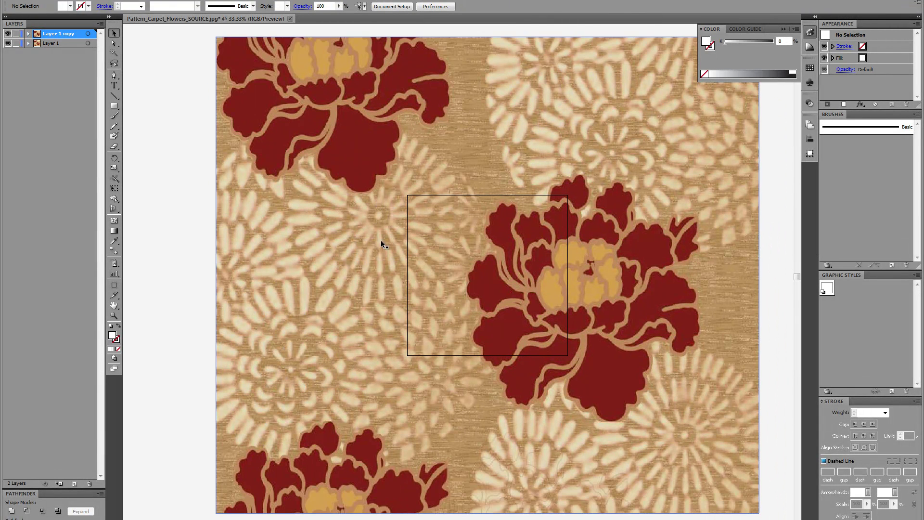
scroll(408, 235, up, 1)
drag(408, 138, 407, 207)
click(348, 94)
drag(348, 94, 390, 145)
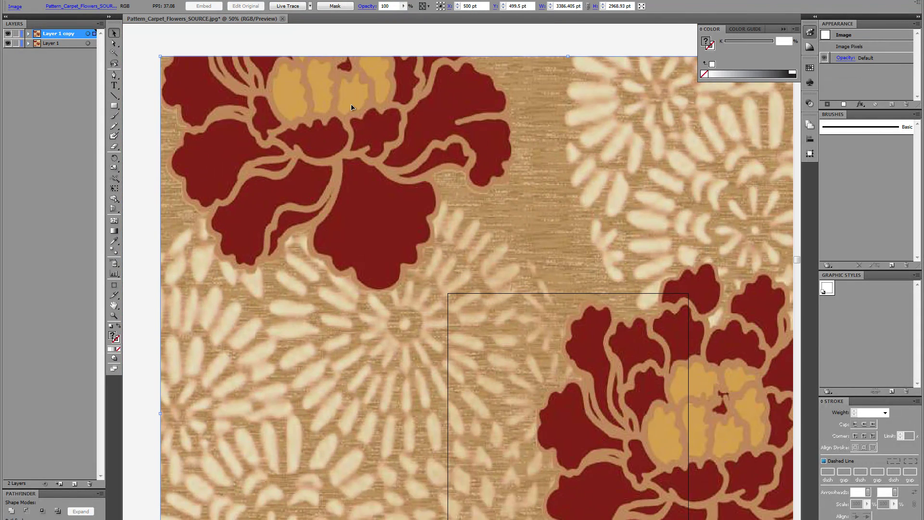
scroll(440, 128, down, 1)
click(310, 6)
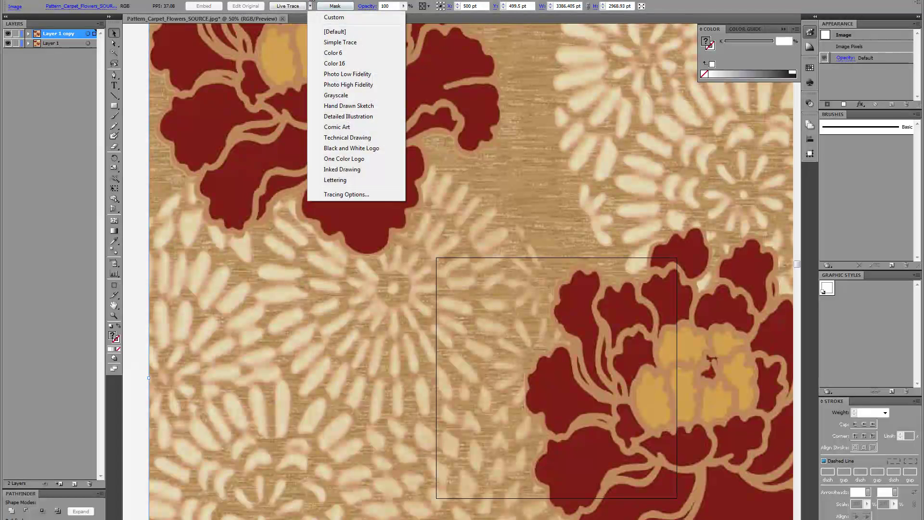
click(353, 53)
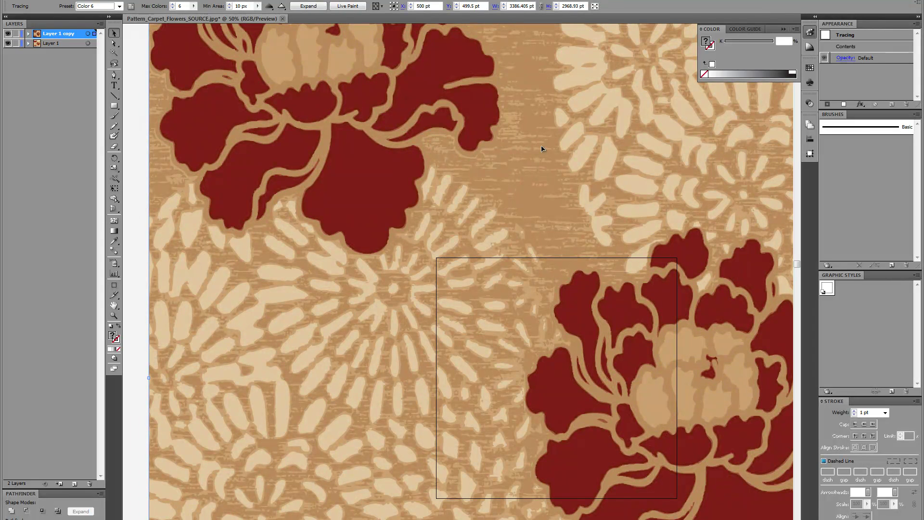
Compare the tracing with the original image by toggling the visibility of Layer 1 copy
mouse_move(429, 231)
mouse_down()
mouse_move(350, 93)
mouse_move(336, 264)
mouse_move(293, 149)
mouse_move(416, 120)
mouse_move(371, 90)
mouse_move(404, 119)
mouse_move(320, 216)
mouse_up()
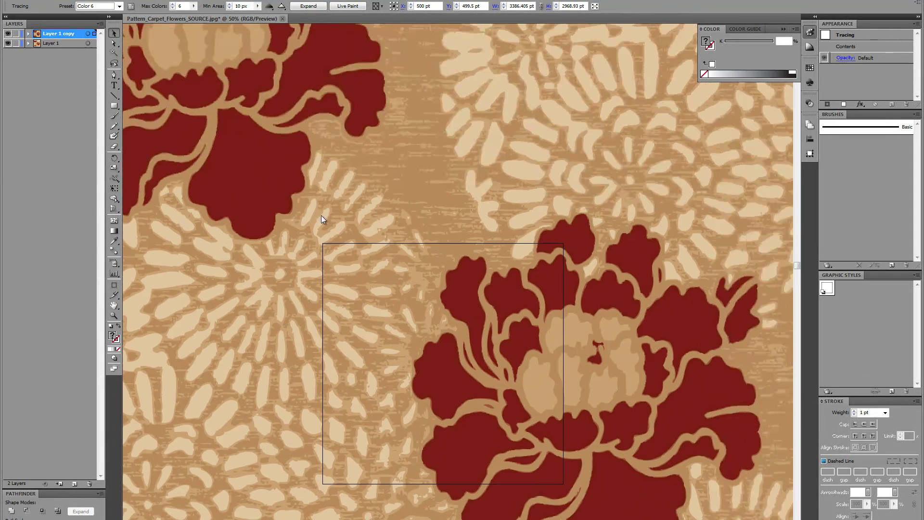
click(8, 33)
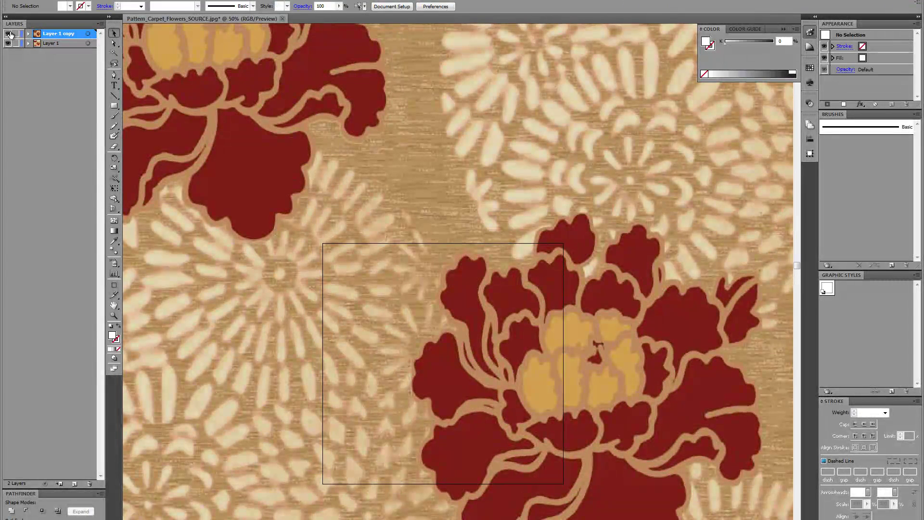
click(9, 33)
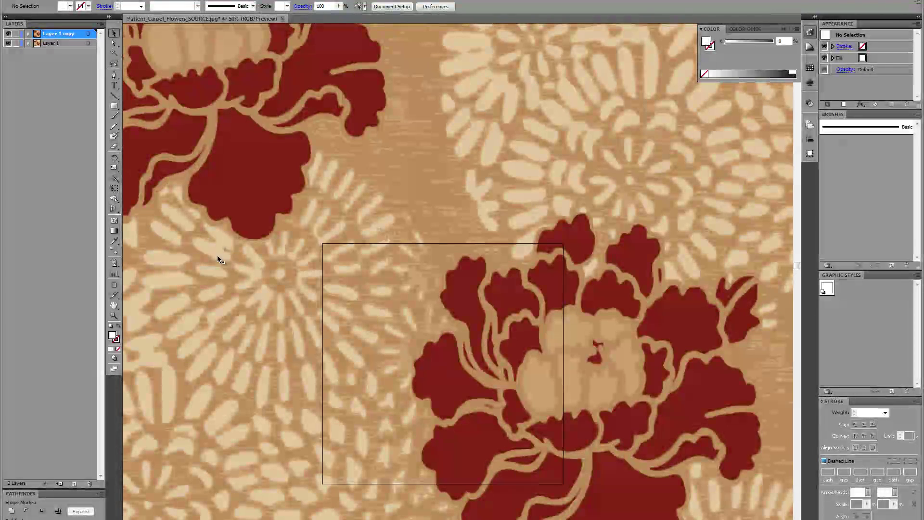
mouse_move(417, 148)
mouse_down()
mouse_move(414, 232)
mouse_move(495, 217)
mouse_move(510, 182)
mouse_up()
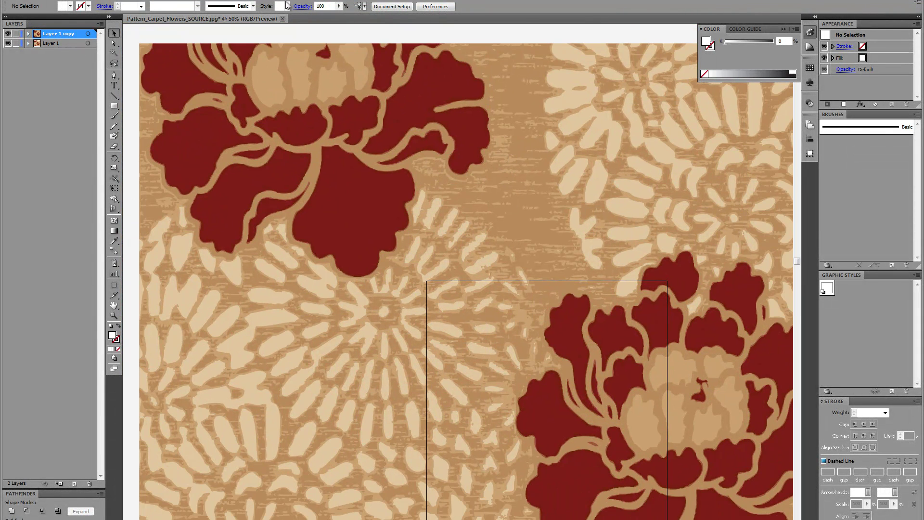
Select the traced image and open its Tracing Options, placing the dialog clear of the central flower
click(287, 115)
drag(339, 126, 298, 82)
click(131, 6)
mouse_move(164, 212)
mouse_down()
mouse_move(199, 86)
mouse_move(225, 87)
mouse_up()
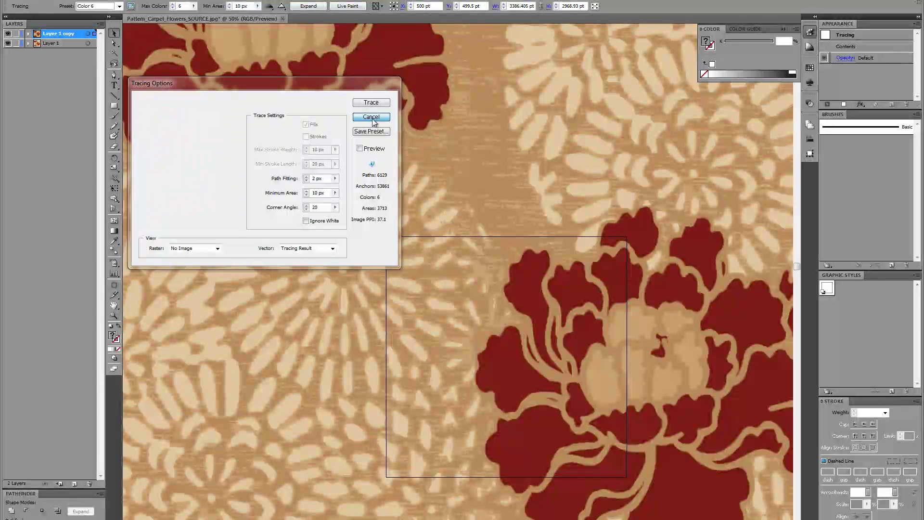
click(371, 117)
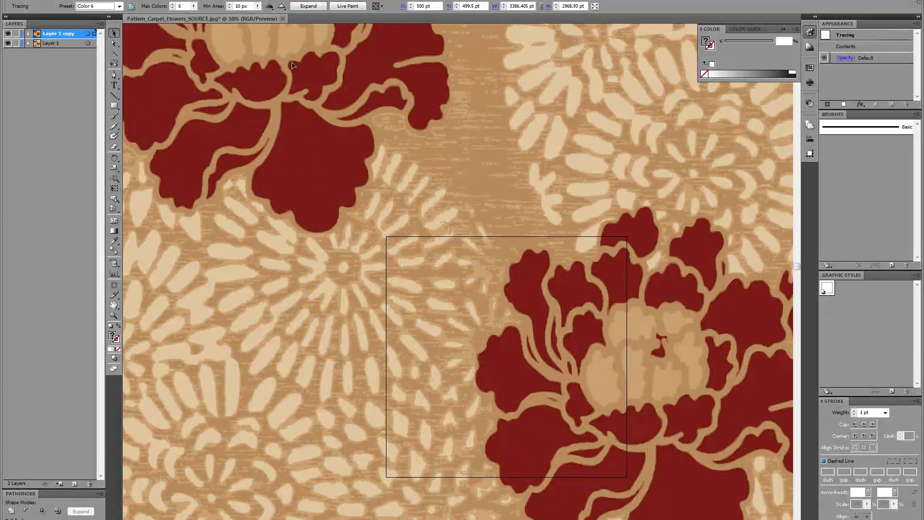
click(131, 9)
drag(217, 217, 276, 45)
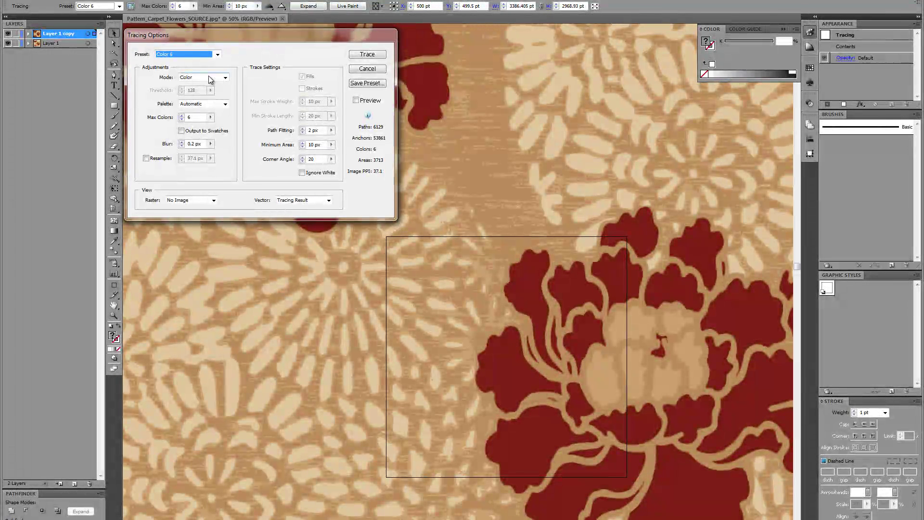
Preview the tracing with a maximum of 5 colors, and set the maximum back to 6
click(199, 118)
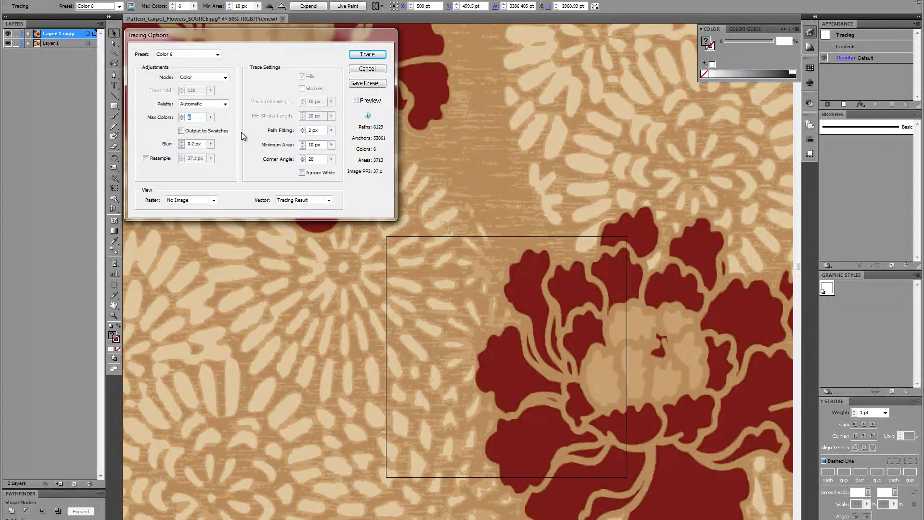
mouse_move(275, 39)
mouse_down()
mouse_move(299, 130)
mouse_move(288, 250)
mouse_up()
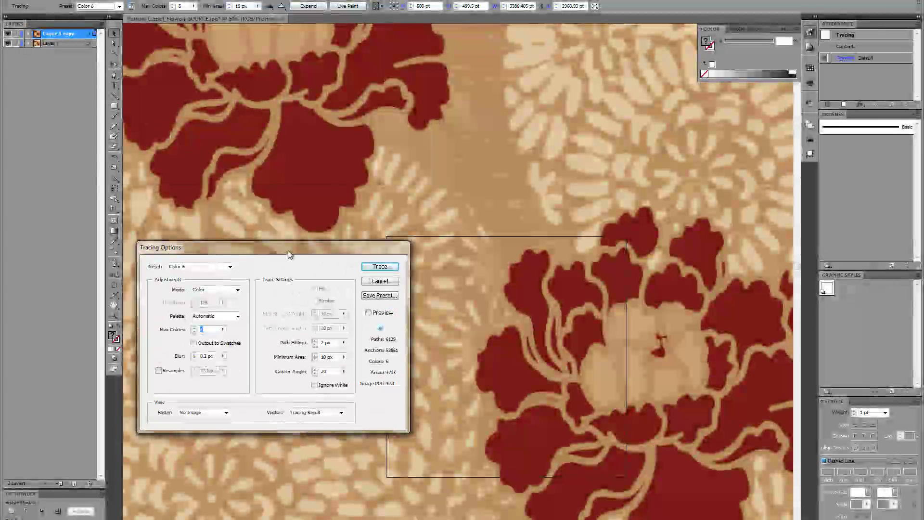
double_click(202, 330)
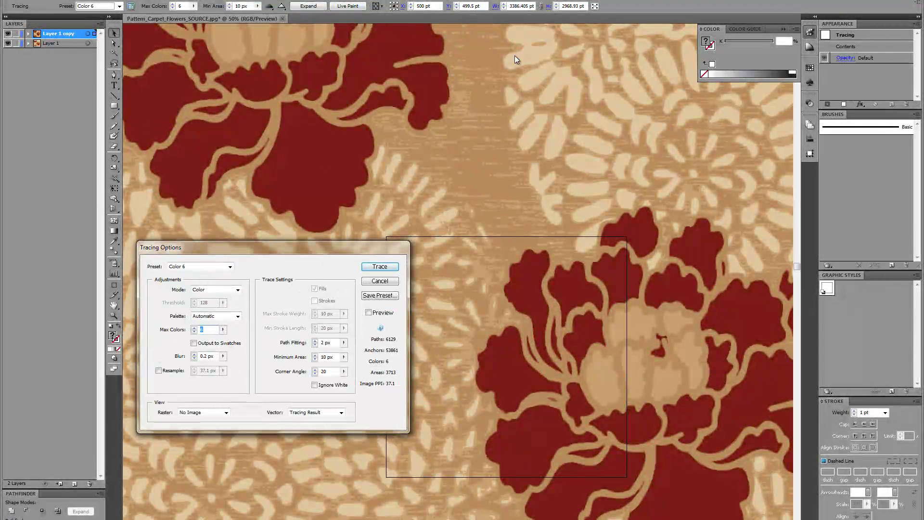
text(5)
drag(208, 329, 196, 326)
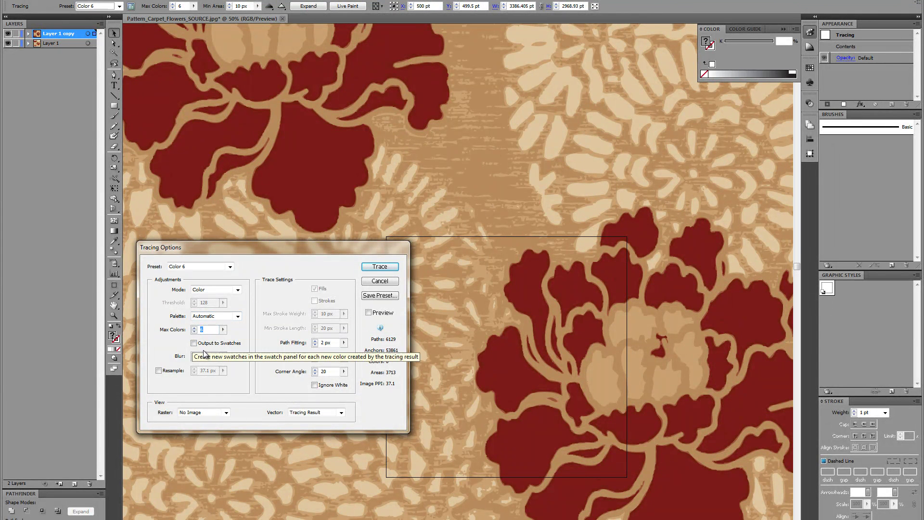
click(205, 334)
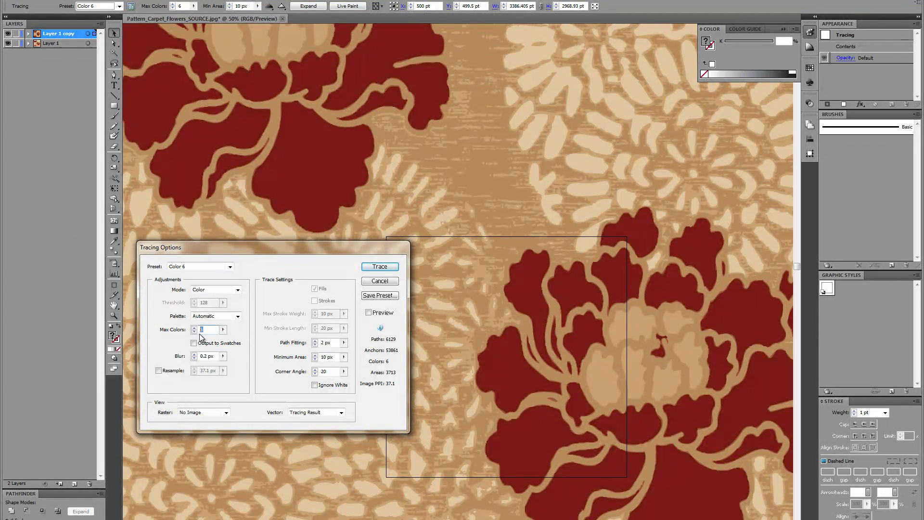
click(375, 313)
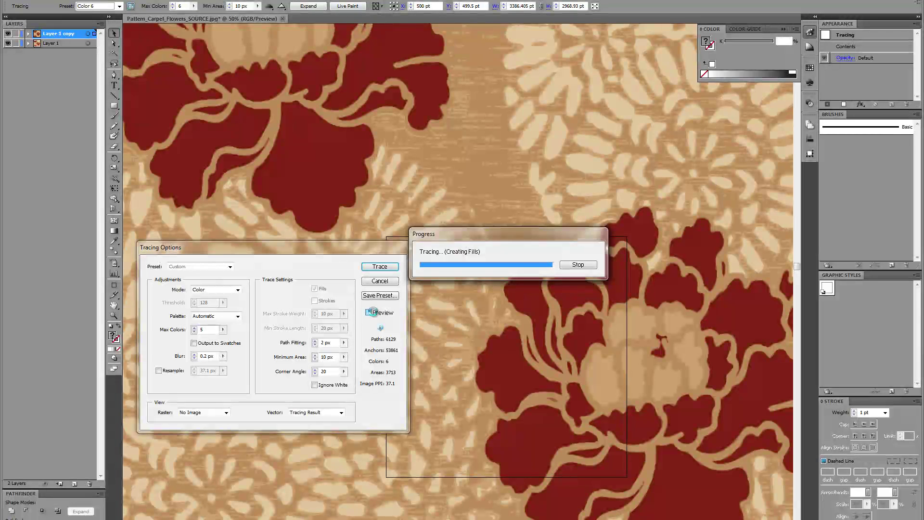
click(193, 327)
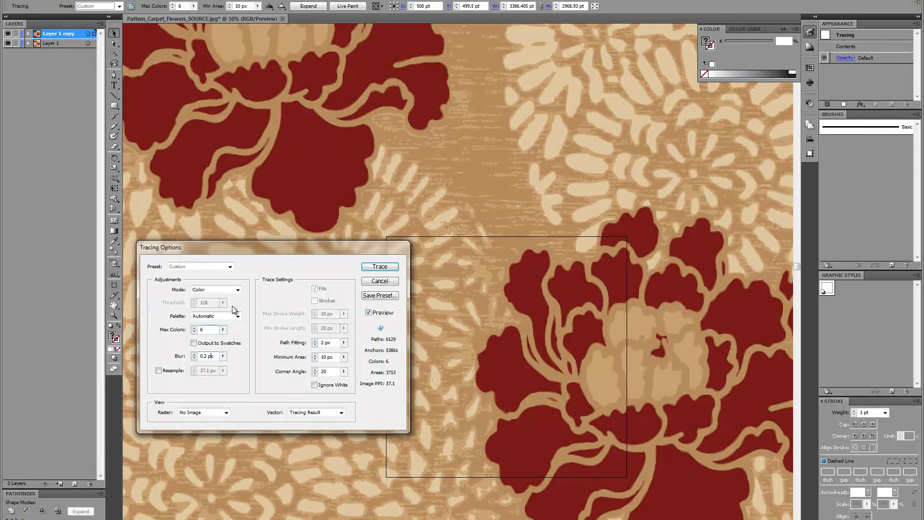
Set the tracing to a maximum of 5 colors with a 1 px blur
text(5)
click(212, 356)
text(1)
click(209, 329)
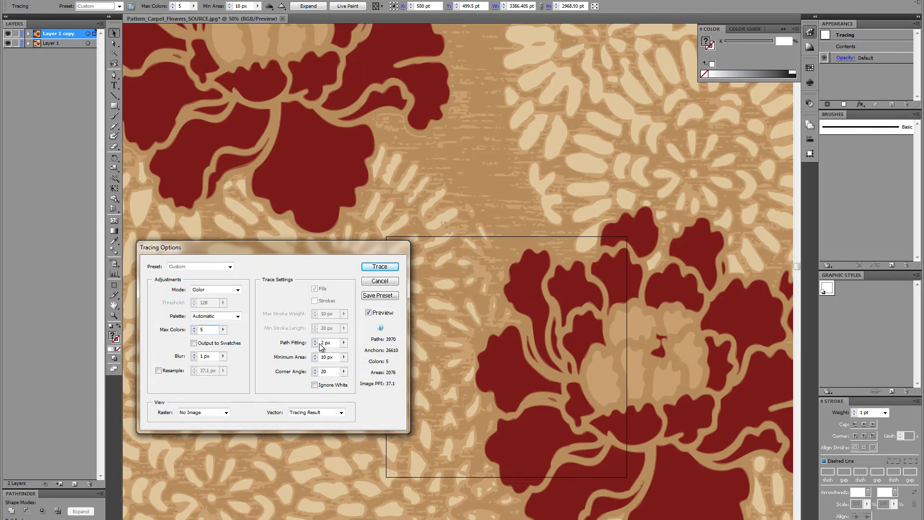
Set the tracing's path fitting to 5 px and its minimum area to 5 px
double_click(204, 357)
click(334, 356)
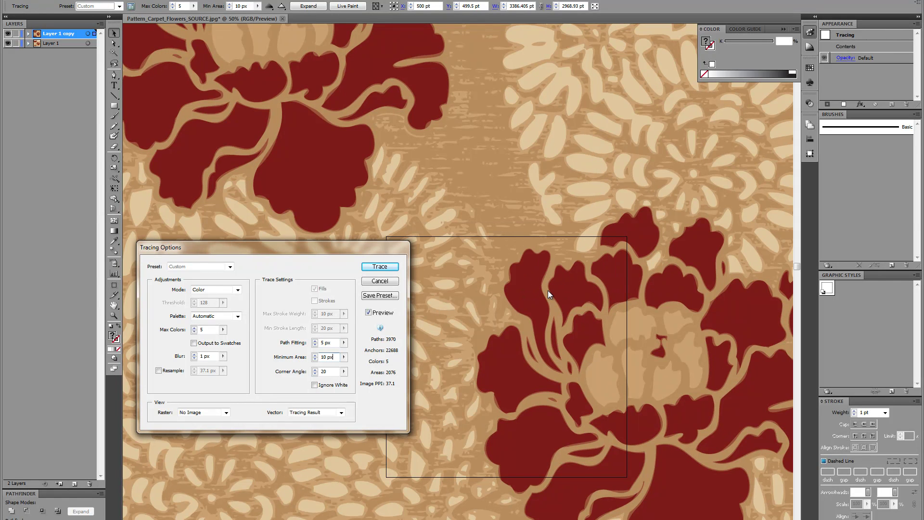
double_click(323, 356)
click(326, 358)
click(328, 346)
Preview the tracing with a corner angle of 5, set the angle back to 20, and apply the tracing
click(321, 371)
text(5)
key(Tab)
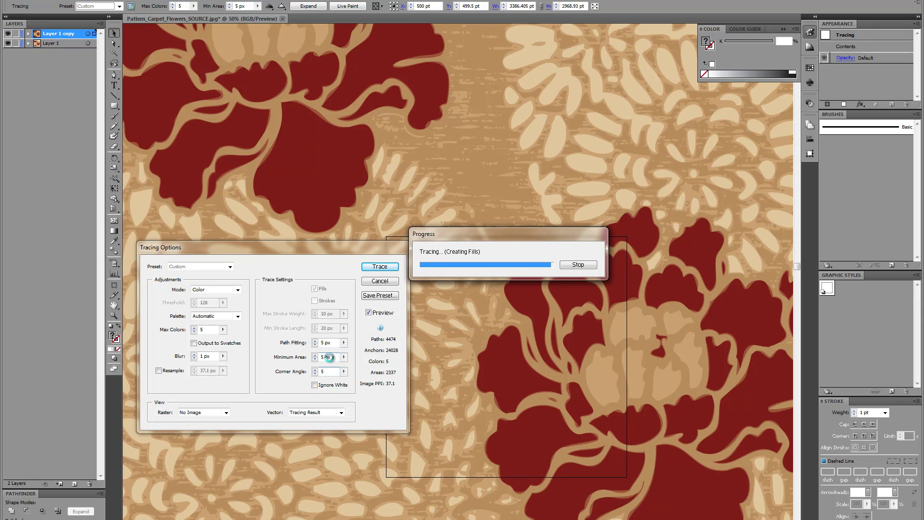
drag(328, 371, 312, 374)
text(20)
click(332, 357)
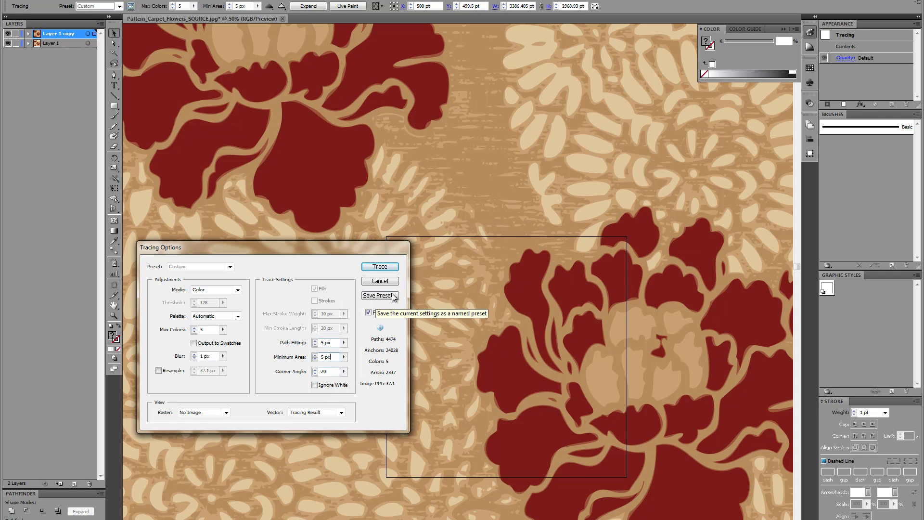
click(380, 267)
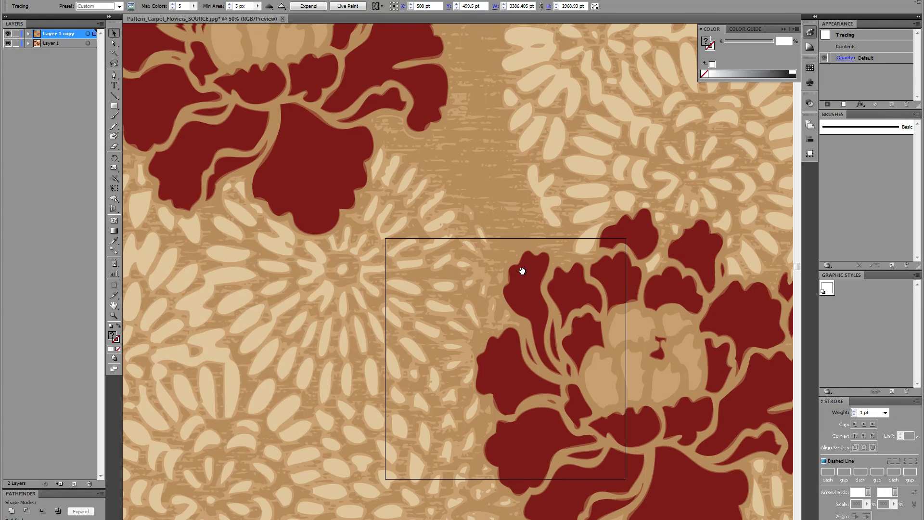
Compare the updated tracing with the original image by hiding and showing Layer 1 copy
drag(526, 264, 450, 373)
scroll(507, 301, down, 3)
drag(447, 339, 525, 342)
click(8, 34)
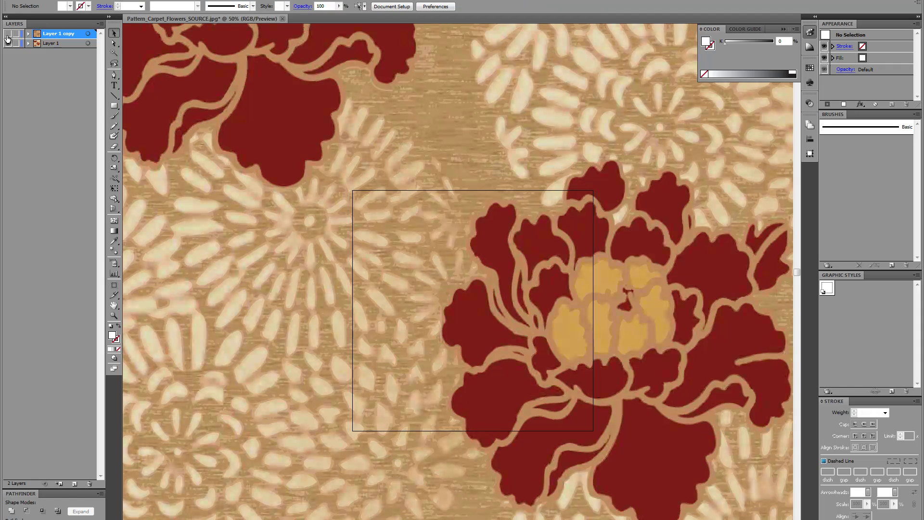
click(7, 34)
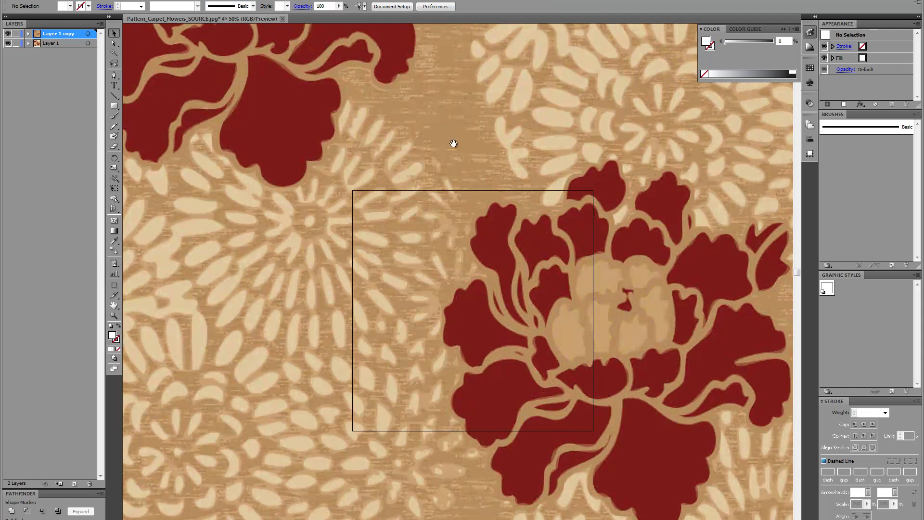
Reopen the Tracing Options for the traced image and preview it with a 0.5 px blur
scroll(393, 166, right, 3)
scroll(428, 224, up, 2)
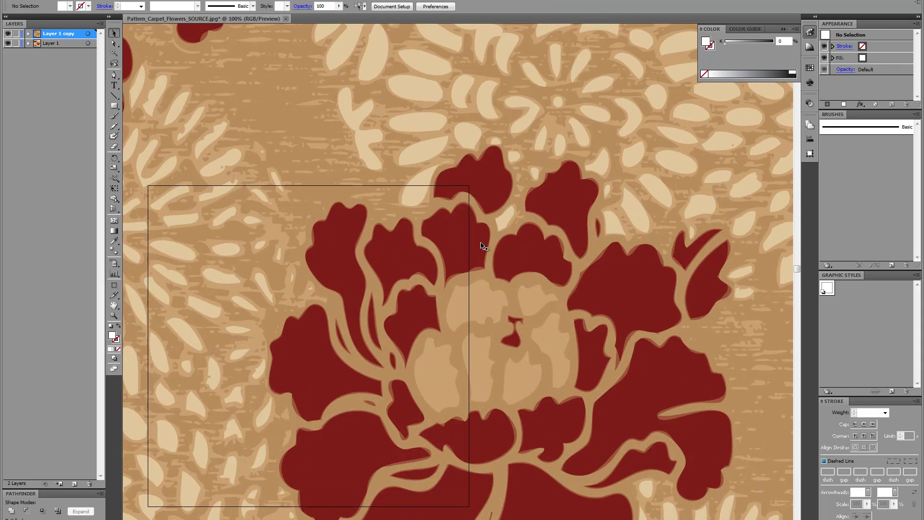
click(125, 55)
click(133, 7)
drag(270, 239, 195, 136)
double_click(127, 245)
text(.5)
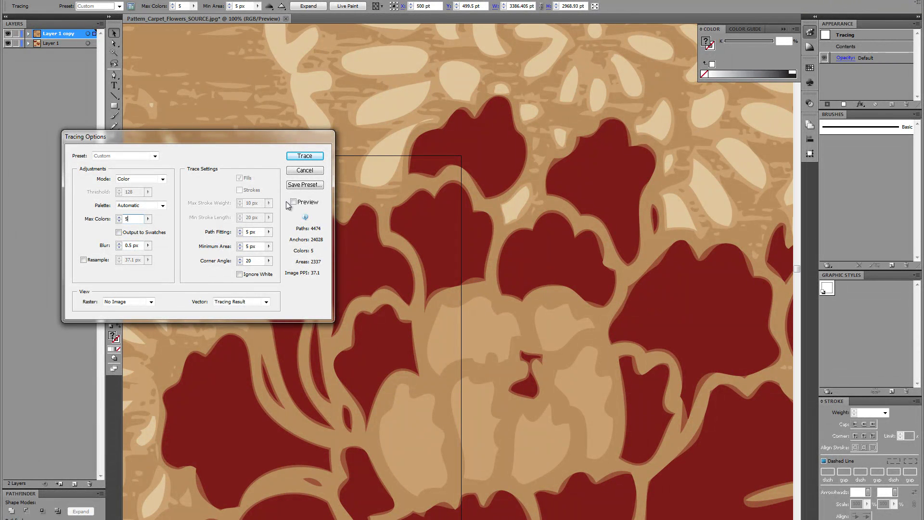
click(293, 203)
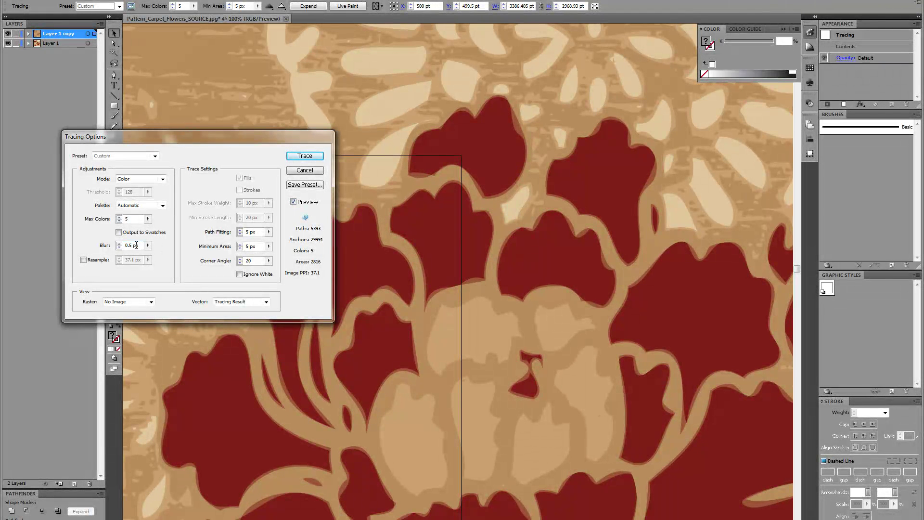
Set the blur to 1 px, path fitting to 2 px, minimum area to 5 px and corner angle to 5, and apply the tracing
click(246, 232)
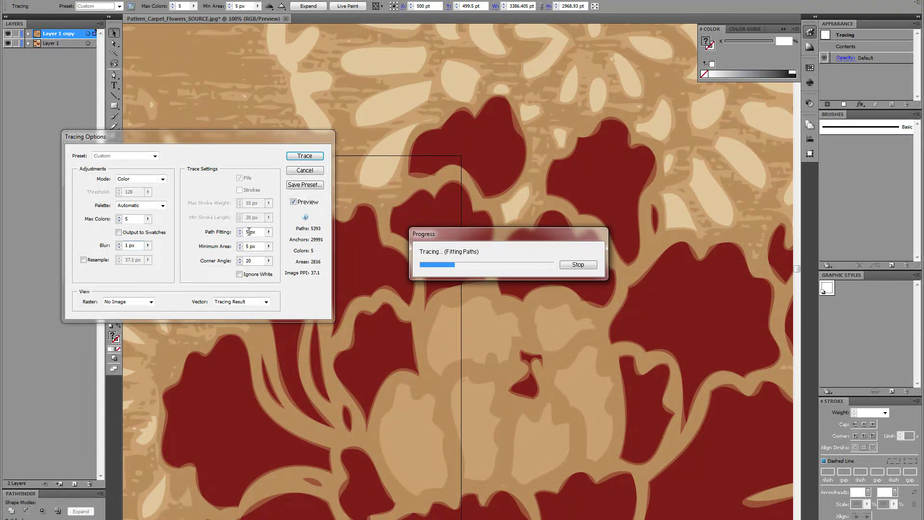
text(2)
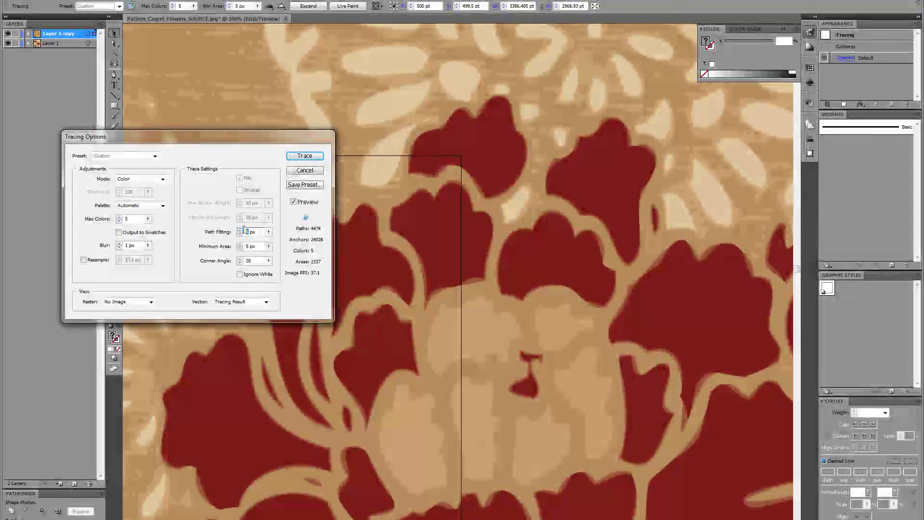
click(258, 246)
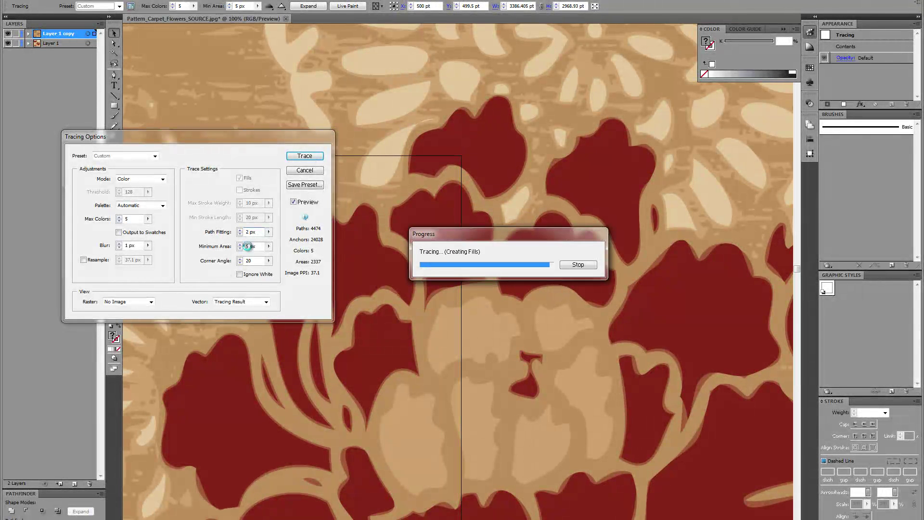
text(5)
key(Tab)
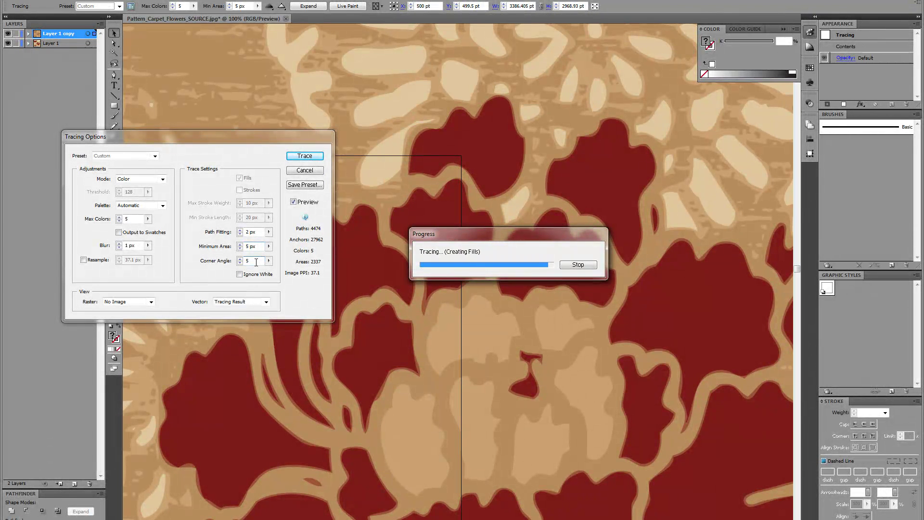
click(295, 155)
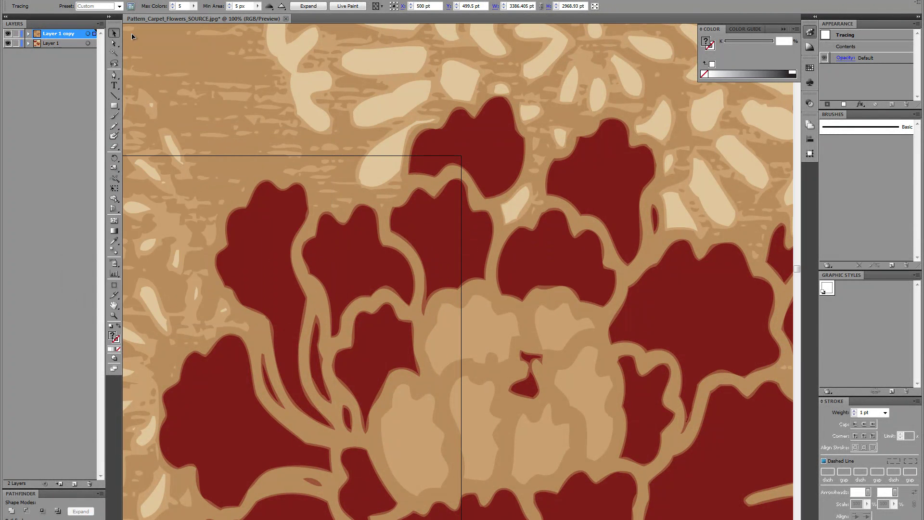
Compare the central flower's new tracing with the original image by repeatedly hiding and showing Layer 1 copy
click(7, 34)
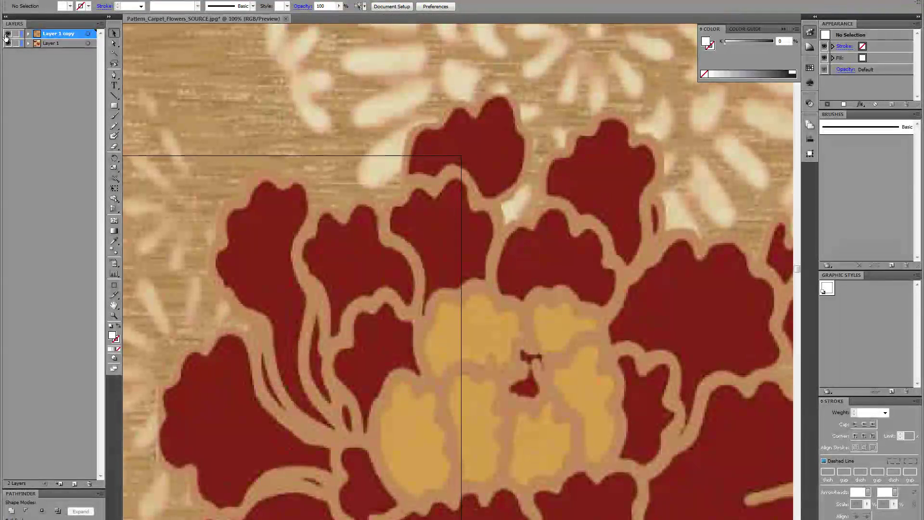
click(7, 34)
click(8, 34)
click(7, 34)
drag(437, 306, 461, 203)
scroll(509, 307, down, 1)
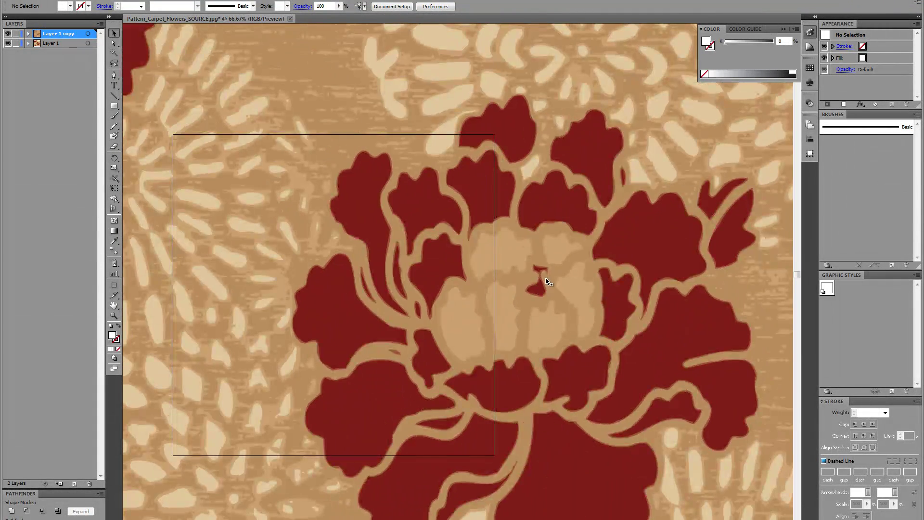
drag(509, 274, 486, 247)
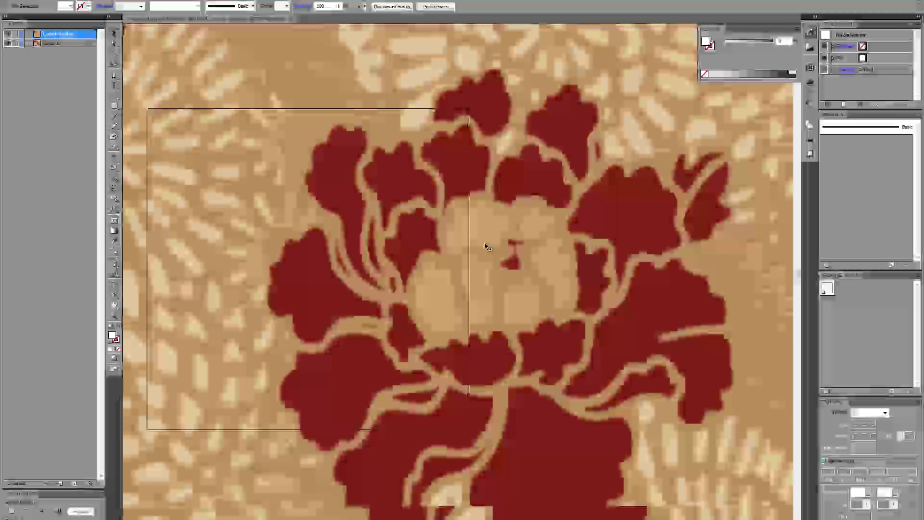
click(10, 34)
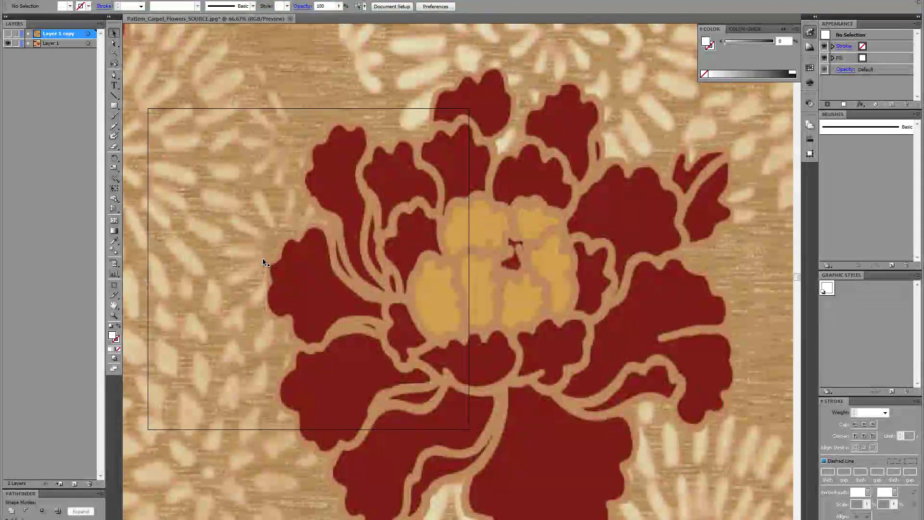
click(8, 33)
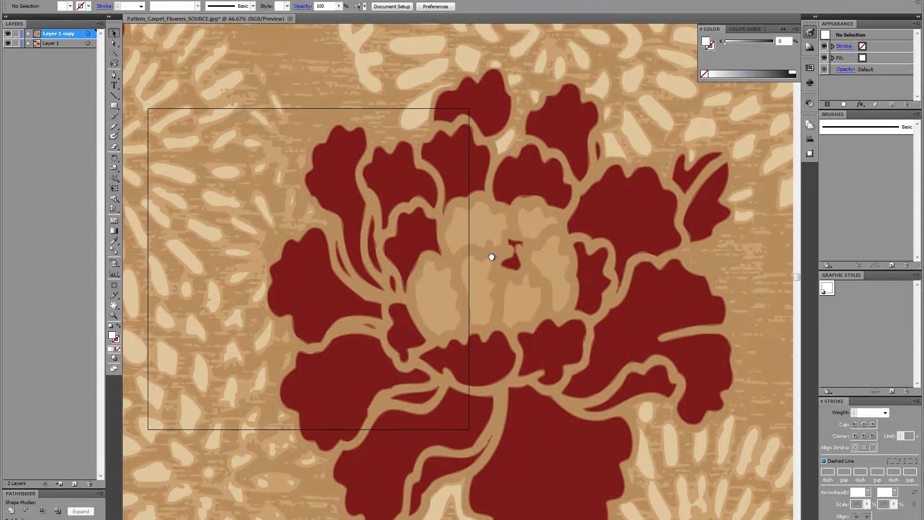
Examine the traced flower's petals and edges up close, and the whole traced pattern in overview
drag(499, 257, 486, 247)
scroll(505, 256, up, 5)
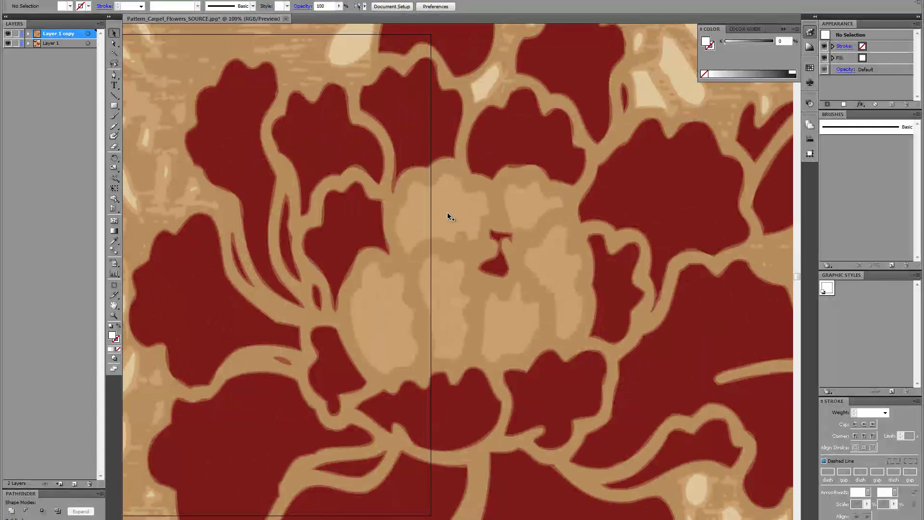
click(448, 216)
drag(452, 231, 532, 268)
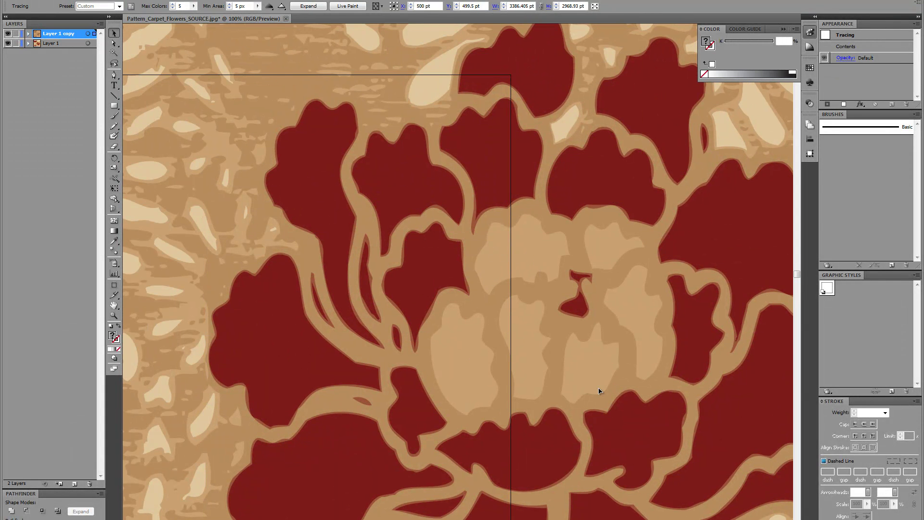
drag(571, 314, 448, 277)
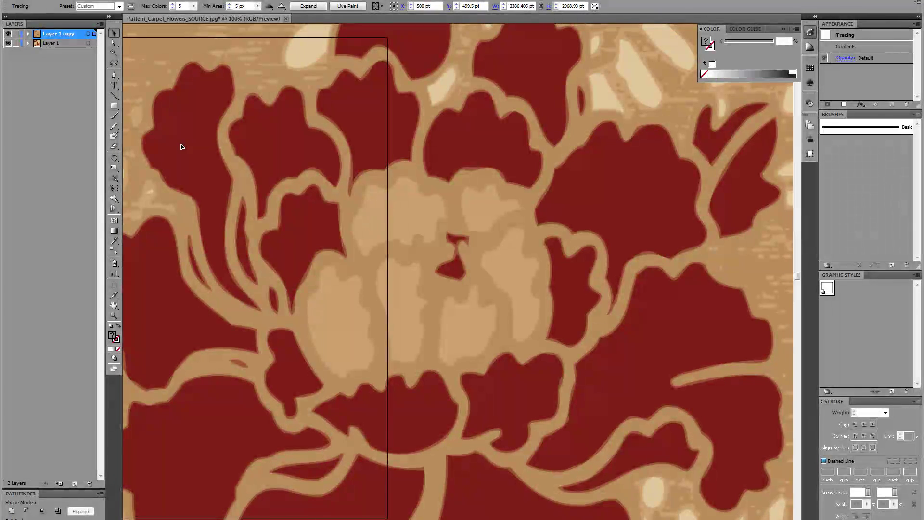
scroll(371, 205, down, 4)
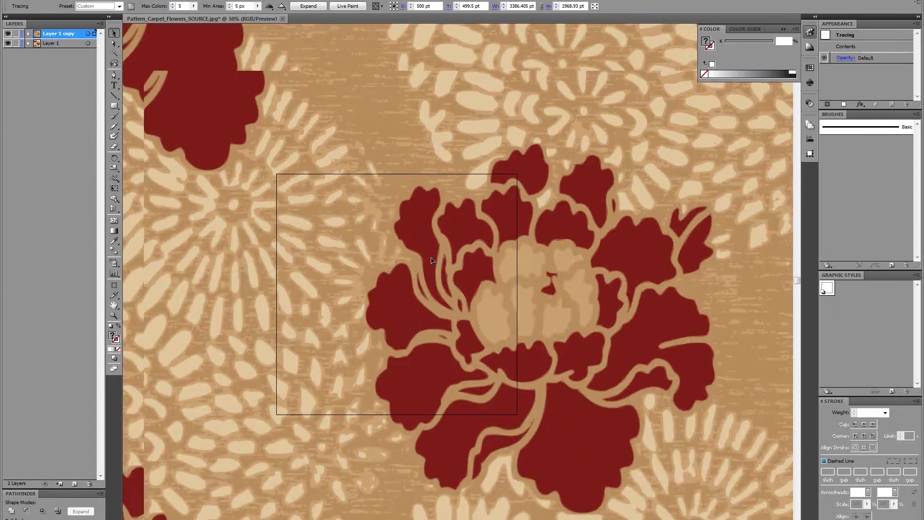
drag(413, 133, 499, 353)
scroll(470, 266, down, 1)
drag(506, 303, 498, 209)
Copy the traced artwork and start a new Photoshop document at the clipboard size of 3386 by 2969 pixels
click(15, 34)
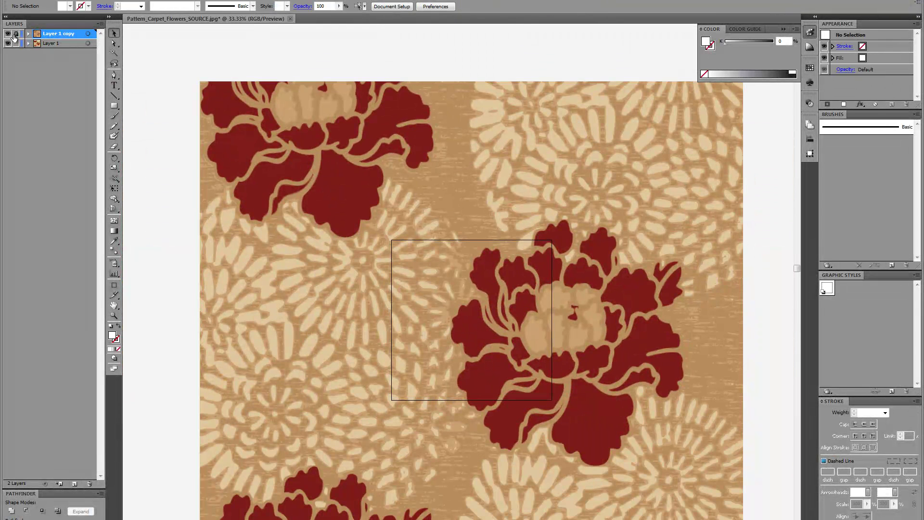
click(12, 37)
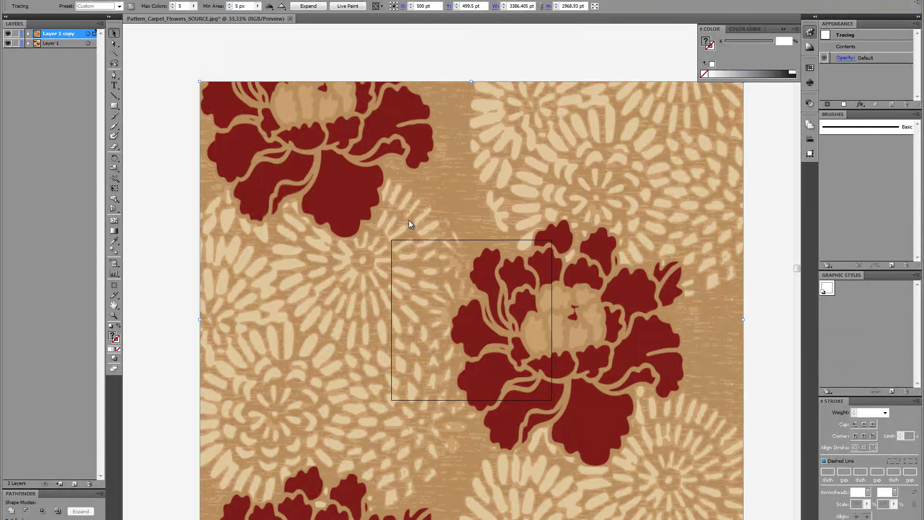
key(ctrl+n)
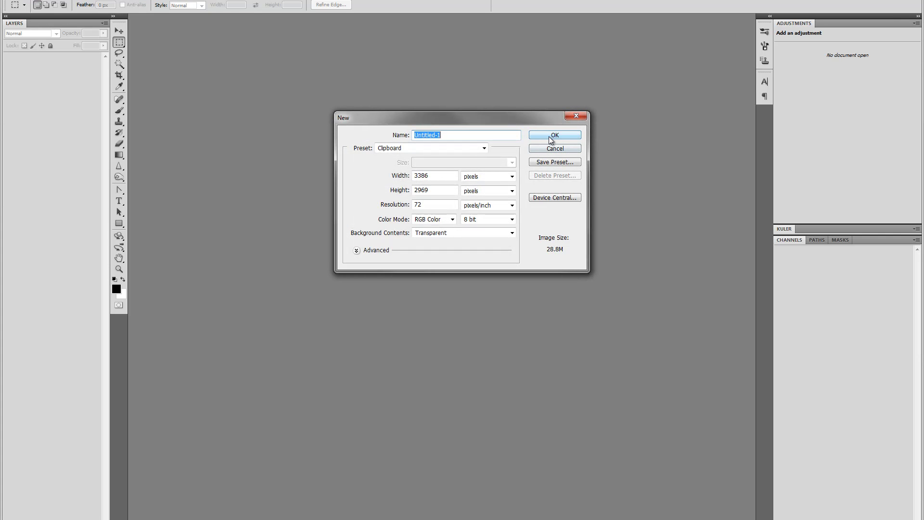
click(421, 190)
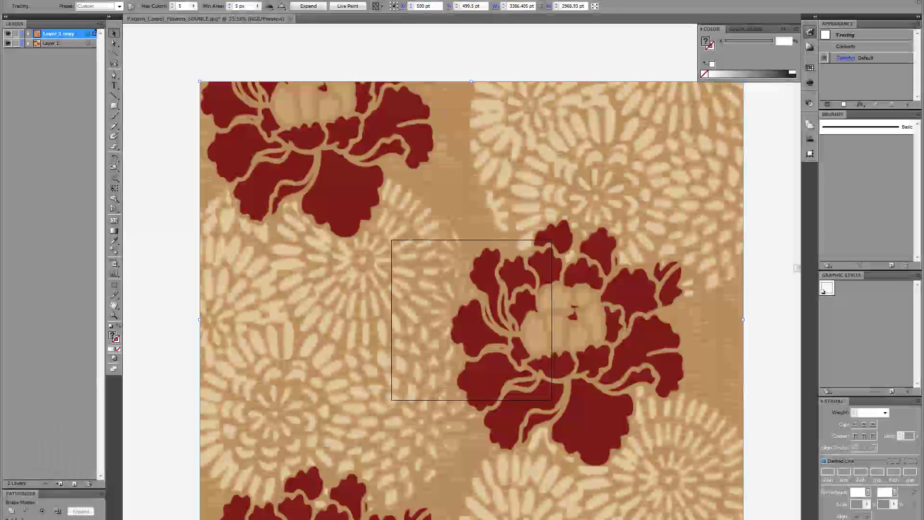
Return to Illustrator and scale the traced artwork up proportionally to about 5464 by 4790 pt
key(ctrl+minus)
drag(598, 332, 526, 205)
drag(537, 273, 487, 274)
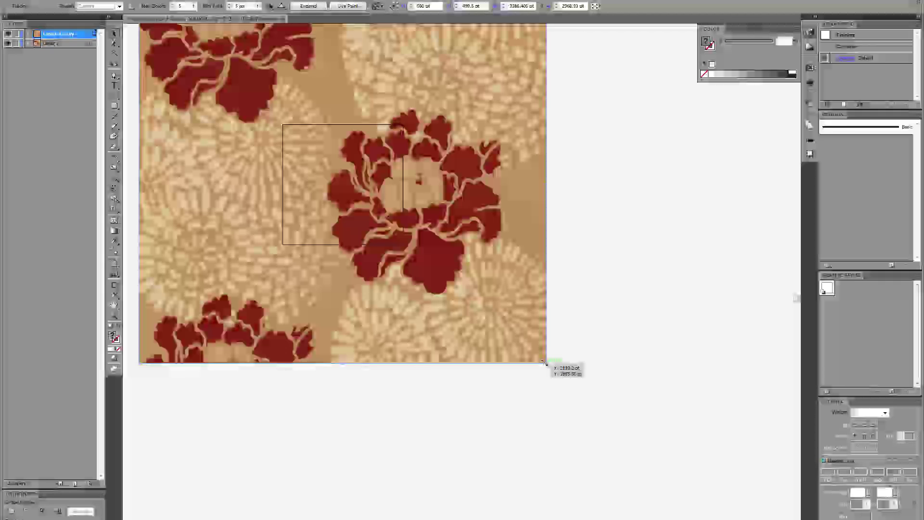
drag(544, 362, 670, 494)
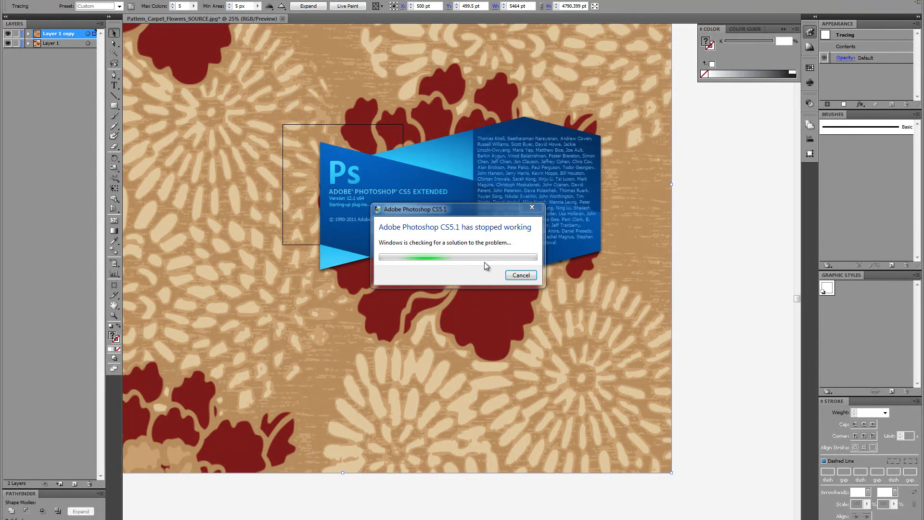
Dismiss Photoshop's crash notice, switch to Photoshop, and create a document with a transparent background at the copied artwork's size
click(517, 272)
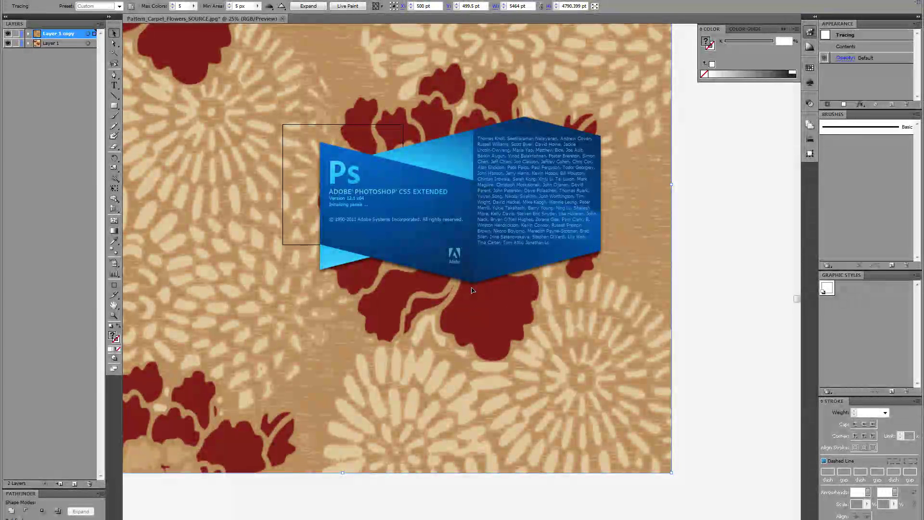
key(alt+f)
key(n)
key(Escape)
Paste the copied artwork as pixels, commit its placement, and view it at 100%
key(ctrl+v)
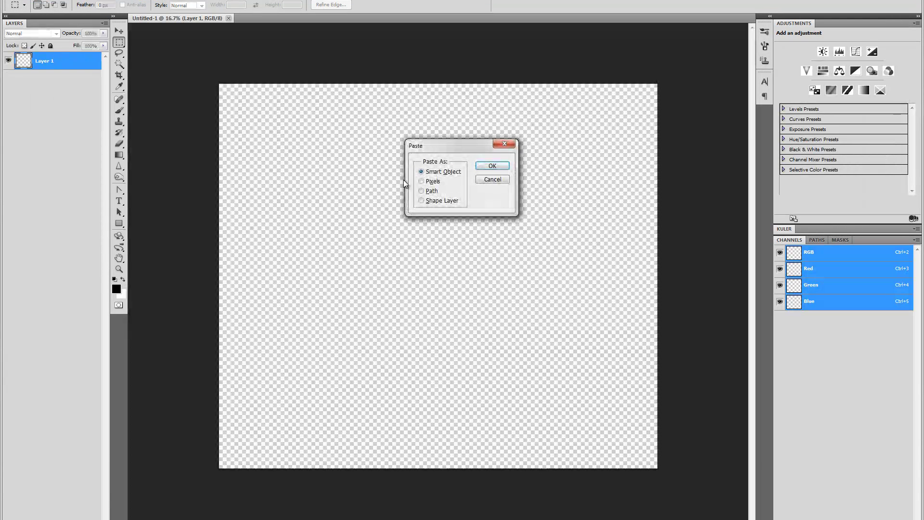
click(429, 181)
click(481, 167)
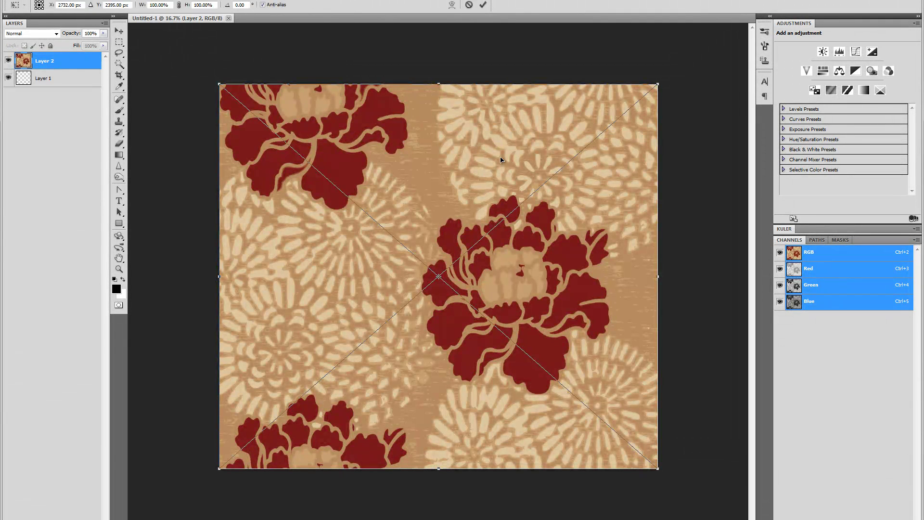
key(m)
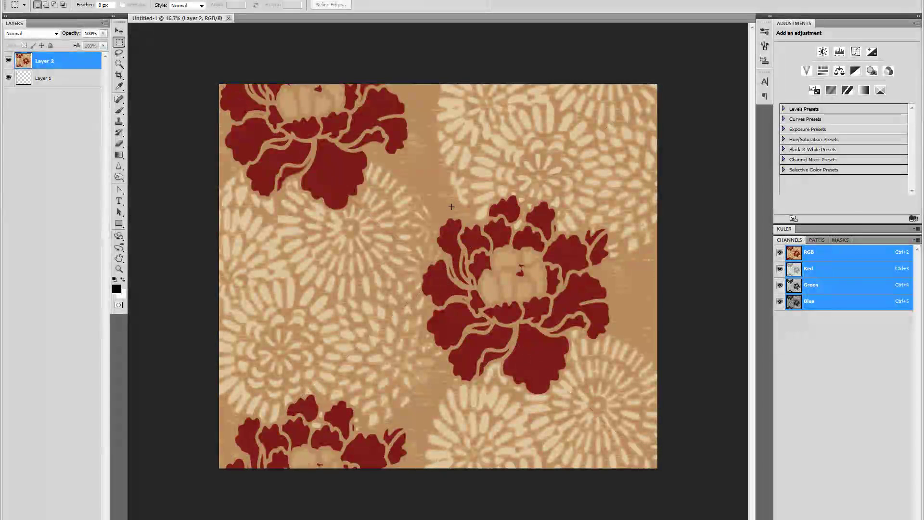
key(v)
key(ctrl+1)
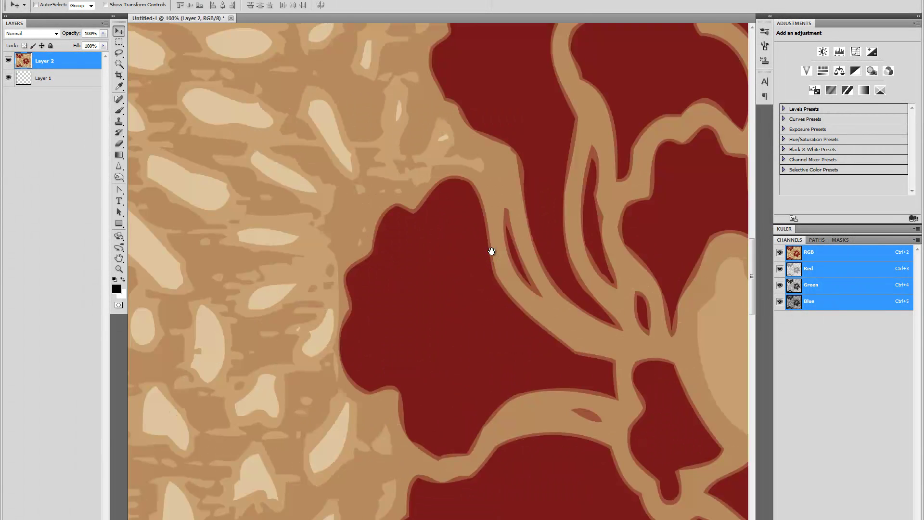
Examine the edges and fine details of the pasted floral artwork across different areas of the document
drag(613, 299, 414, 221)
drag(592, 196, 414, 193)
scroll(433, 194, down, 3)
drag(392, 92, 646, 263)
drag(449, 190, 529, 355)
drag(515, 265, 433, 347)
scroll(470, 268, up, 5)
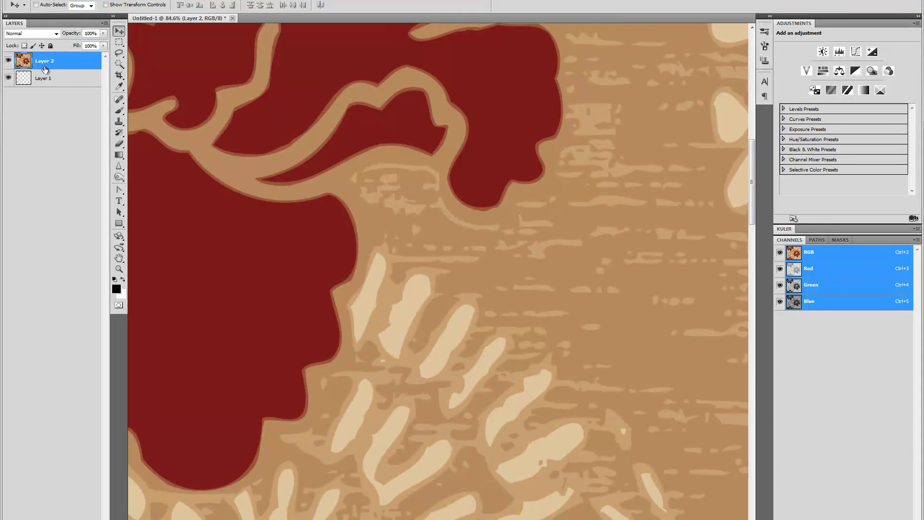
Delete the empty Layer 1 and convert Layer 2 with the floral artwork to a smart object
click(43, 77)
key(Delete)
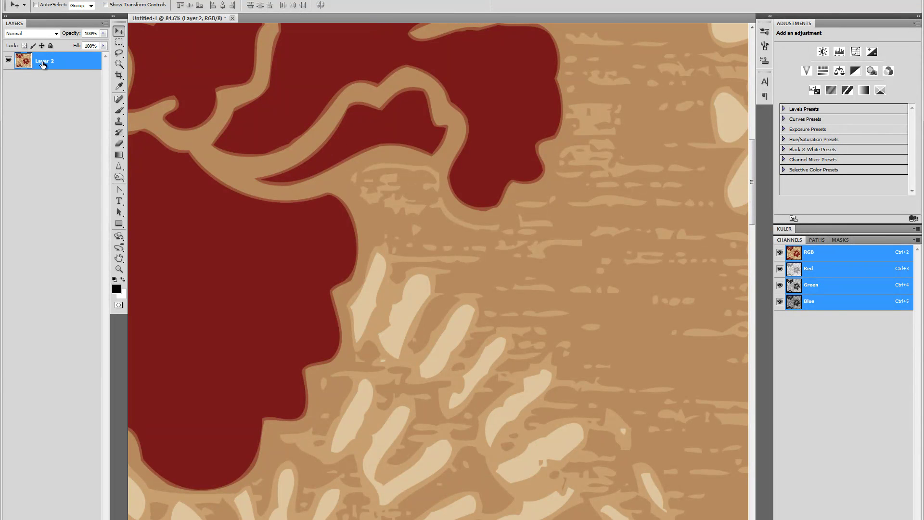
right_click(78, 64)
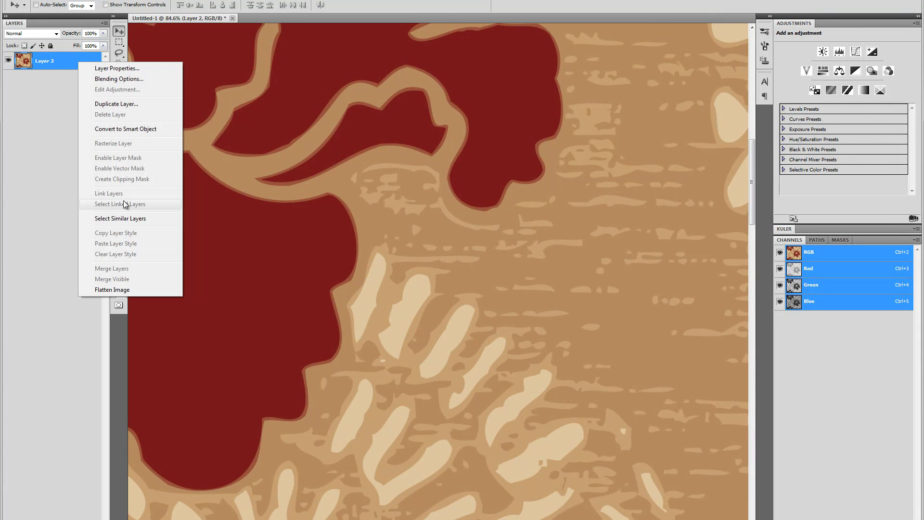
click(62, 63)
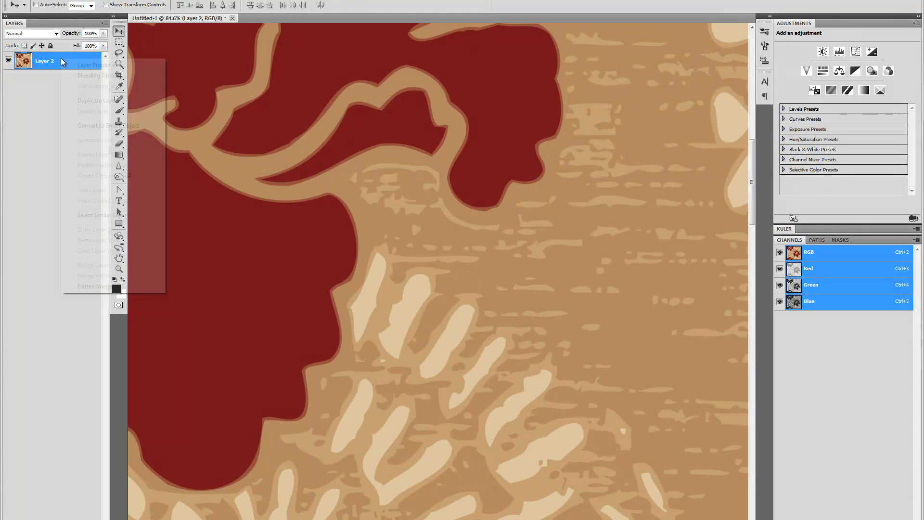
right_click(61, 59)
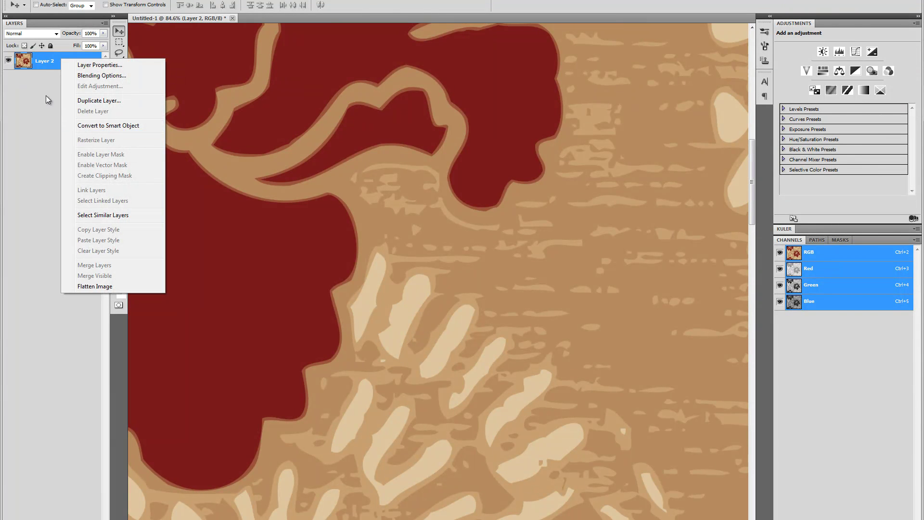
click(108, 125)
Apply a Gaussian Blur smart filter with a radius of 2 pixels to the floral artwork layer
drag(364, 206, 345, 328)
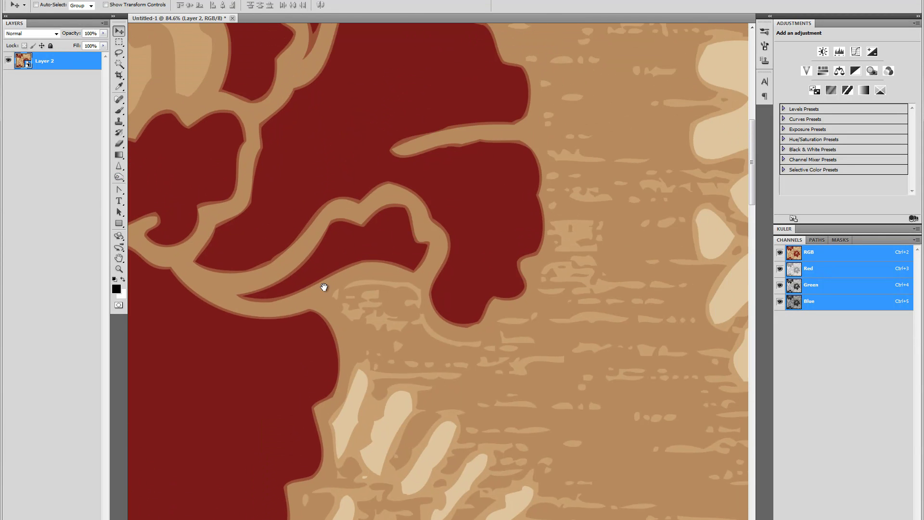
click(136, 0)
mouse_move(163, 76)
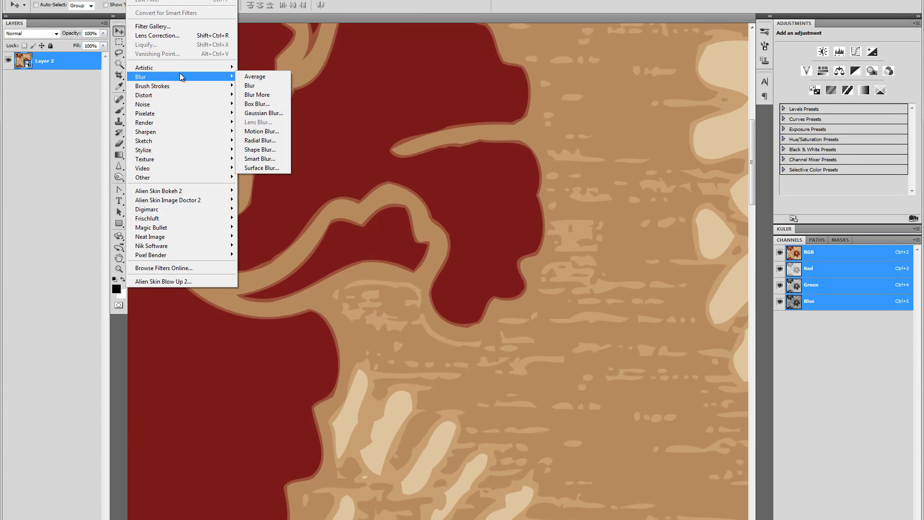
click(270, 114)
text(3)
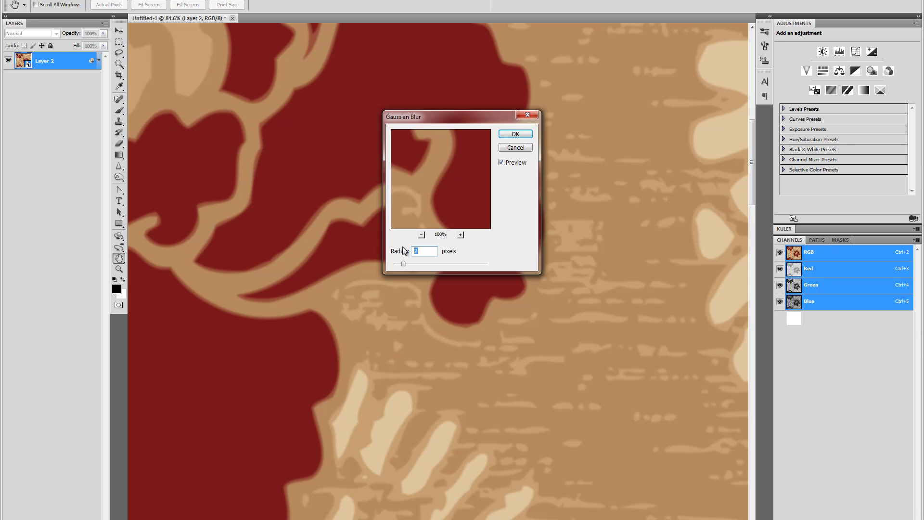
click(516, 134)
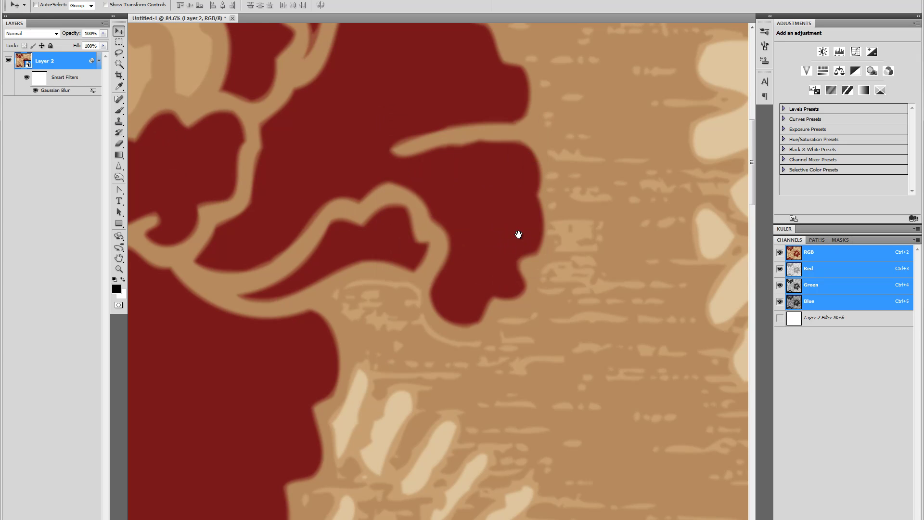
Examine the softened edges of the blurred floral pattern around the flowers and petals
drag(517, 236, 617, 66)
scroll(491, 320, down, 2)
scroll(576, 272, down, 2)
drag(339, 399, 434, 367)
scroll(441, 370, down, 1)
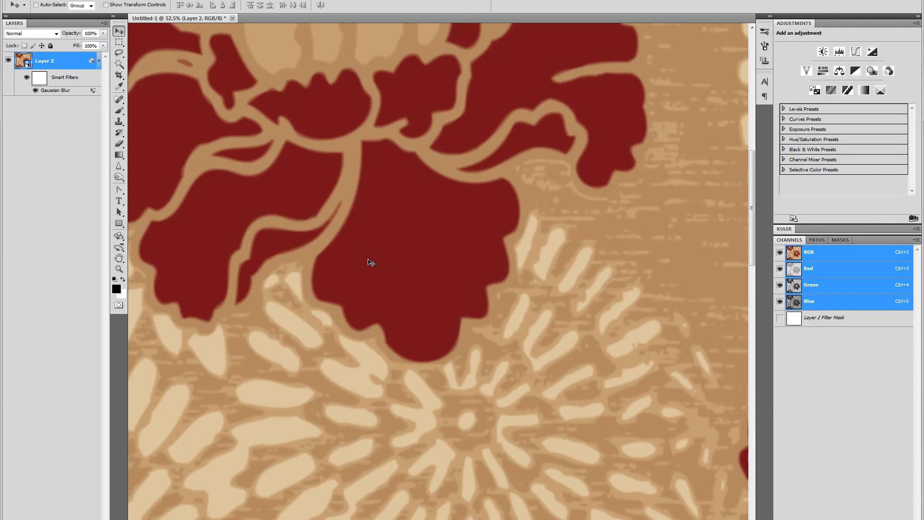
mouse_move(386, 175)
mouse_down()
mouse_move(571, 322)
mouse_move(331, 218)
mouse_move(335, 241)
mouse_move(582, 274)
mouse_move(681, 130)
mouse_move(633, 200)
mouse_move(641, 210)
mouse_move(392, 187)
mouse_up()
drag(424, 267, 401, 368)
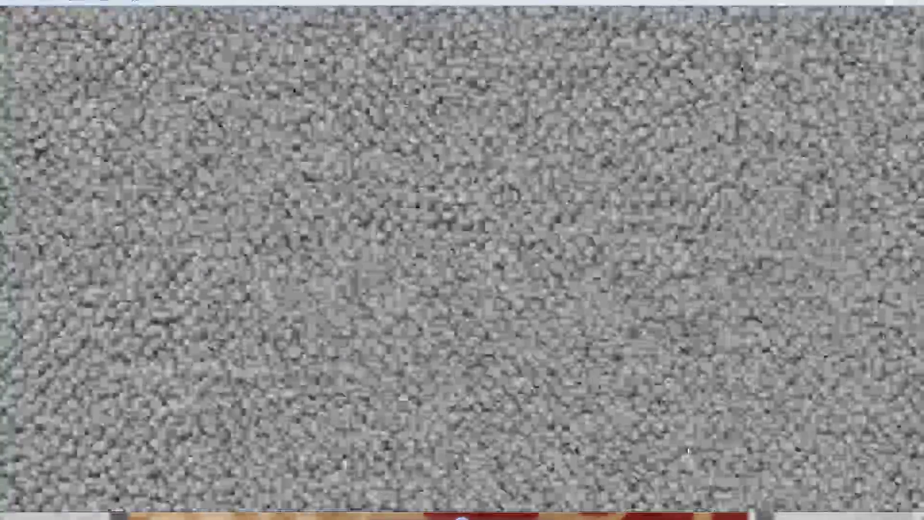
Place the CARPET_BW texture above the floral artwork and align it to the upper-left corner of the canvas
scroll(384, 150, down, 5)
scroll(421, 262, up, 7)
scroll(421, 260, down, 4)
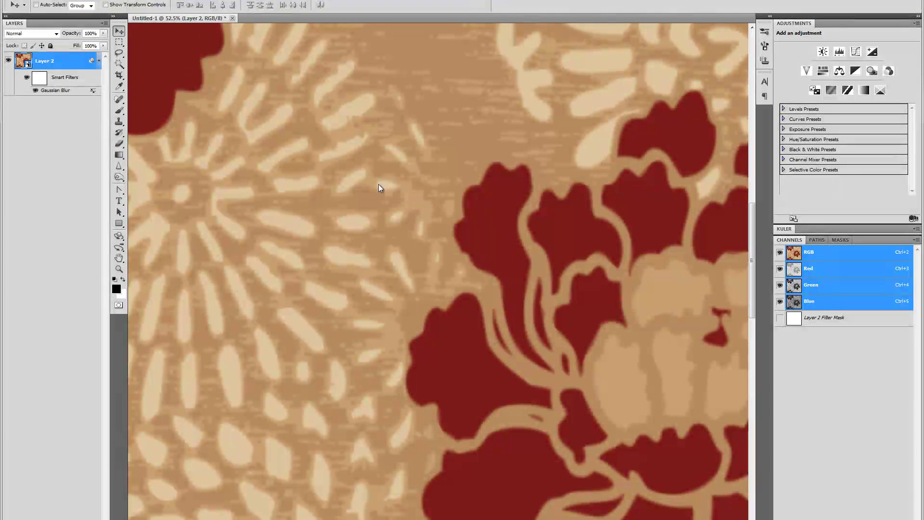
key(ctrl+t)
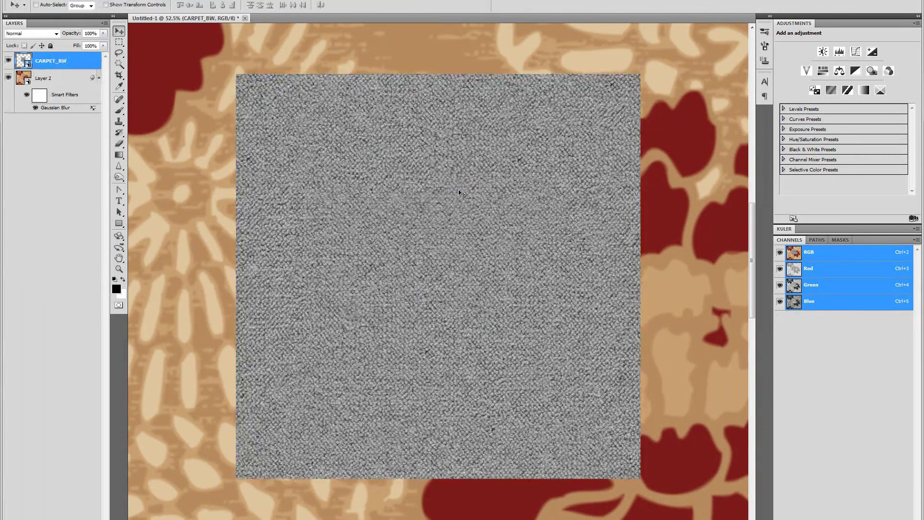
key(ctrl+0)
drag(520, 183, 522, 295)
key(ctrl+0)
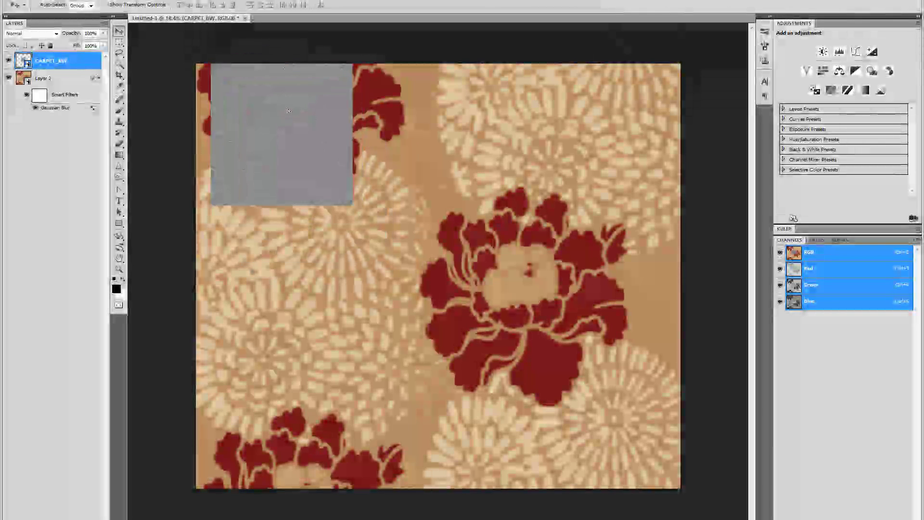
mouse_move(288, 111)
mouse_down()
mouse_move(274, 109)
mouse_move(284, 124)
mouse_move(276, 110)
mouse_up()
Keep a hidden backup copy of the CARPET_BW texture beneath Layer 2, with both texture layers rasterized
drag(47, 64, 54, 132)
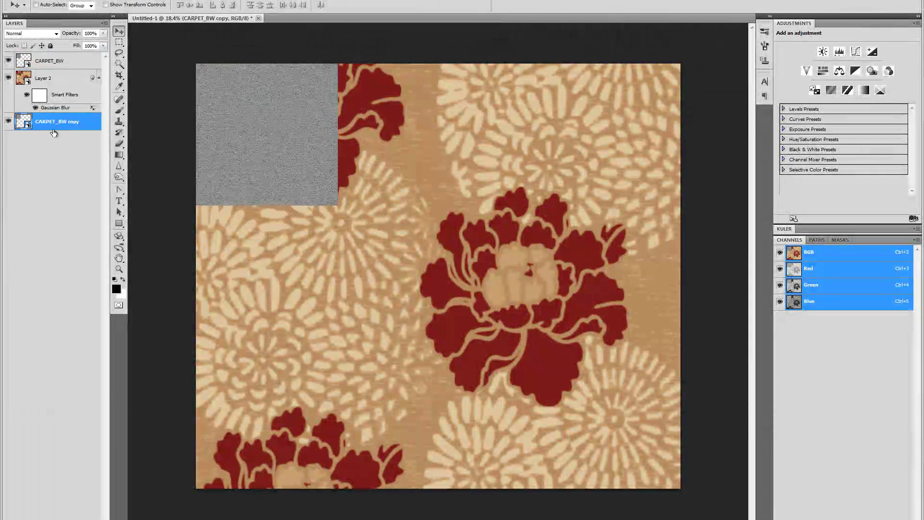
right_click(40, 124)
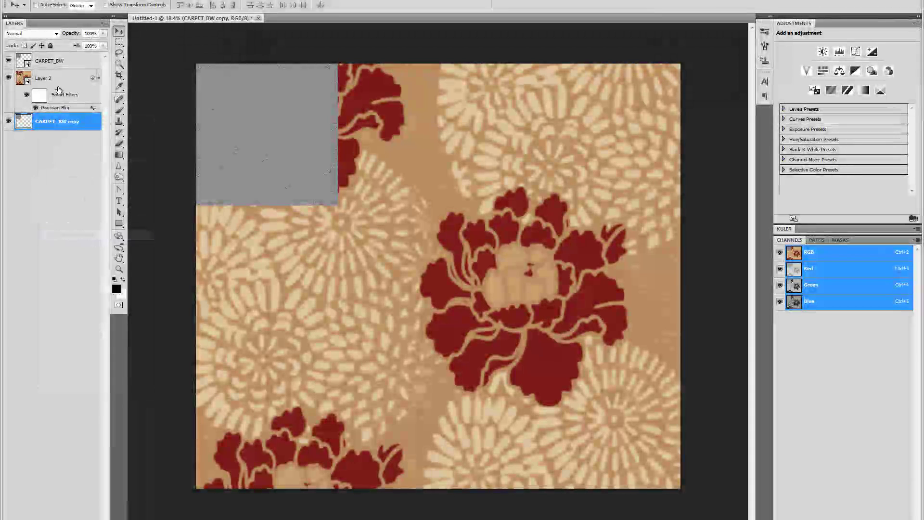
right_click(50, 62)
click(84, 177)
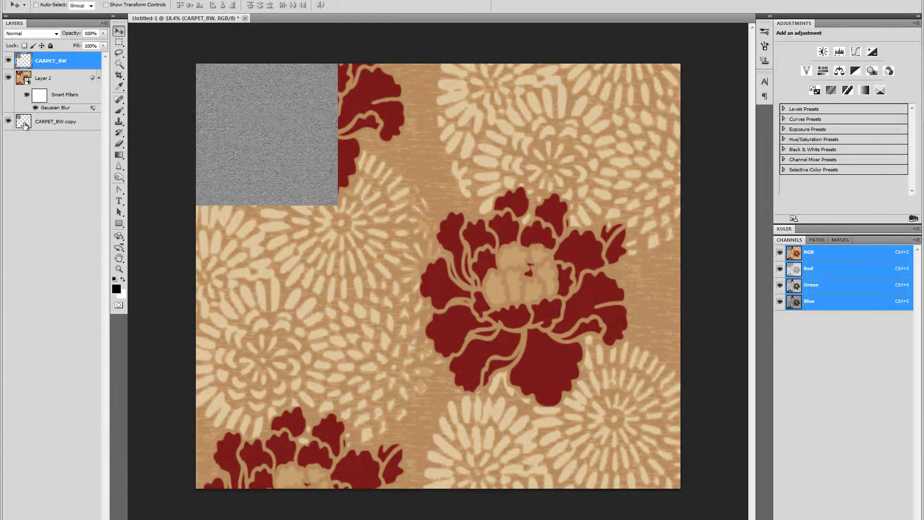
click(14, 123)
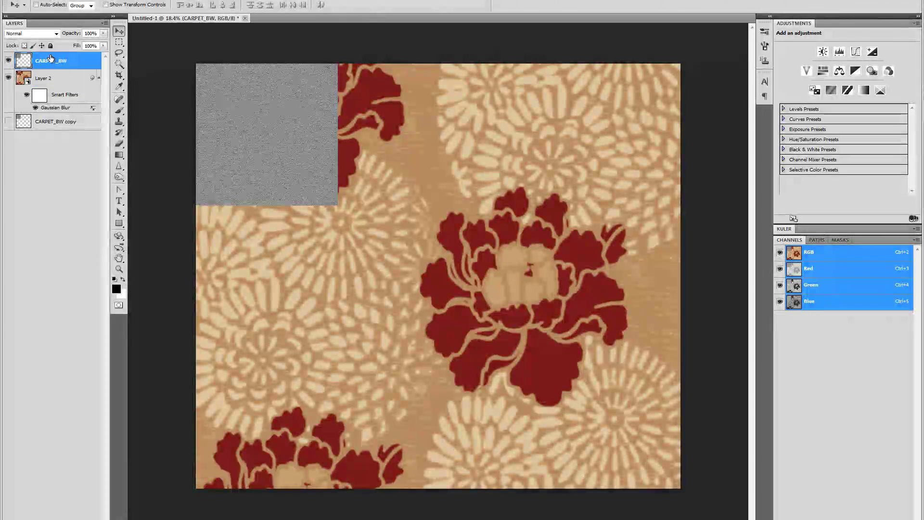
Duplicate the CARPET_BW tile three times side by side until the texture row spans the full canvas width
scroll(256, 140, up, 2)
drag(256, 140, 266, 212)
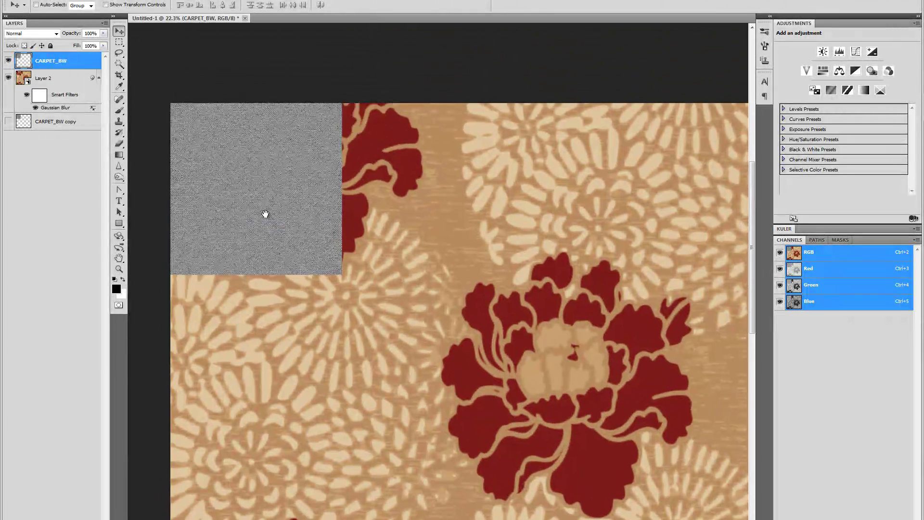
drag(370, 213, 331, 185)
drag(231, 177, 518, 184)
key(ctrl+j)
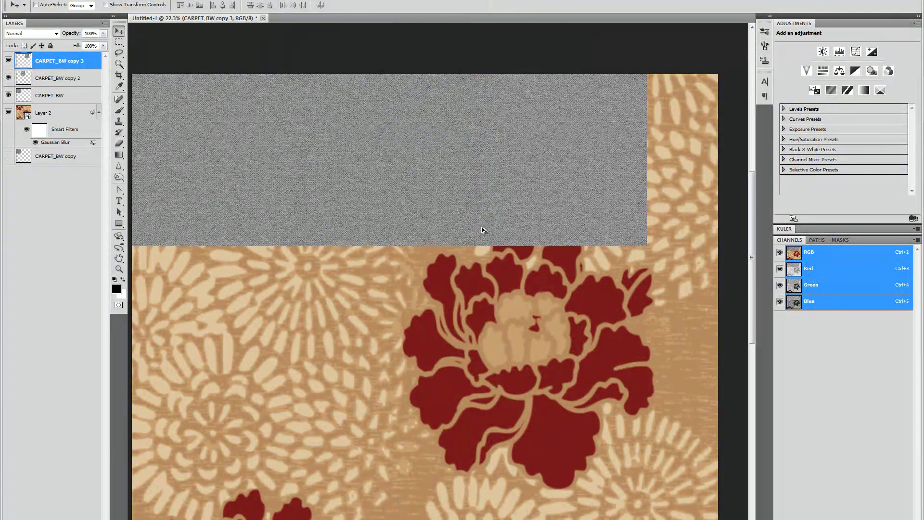
drag(309, 206, 438, 191)
key(ctrl+j)
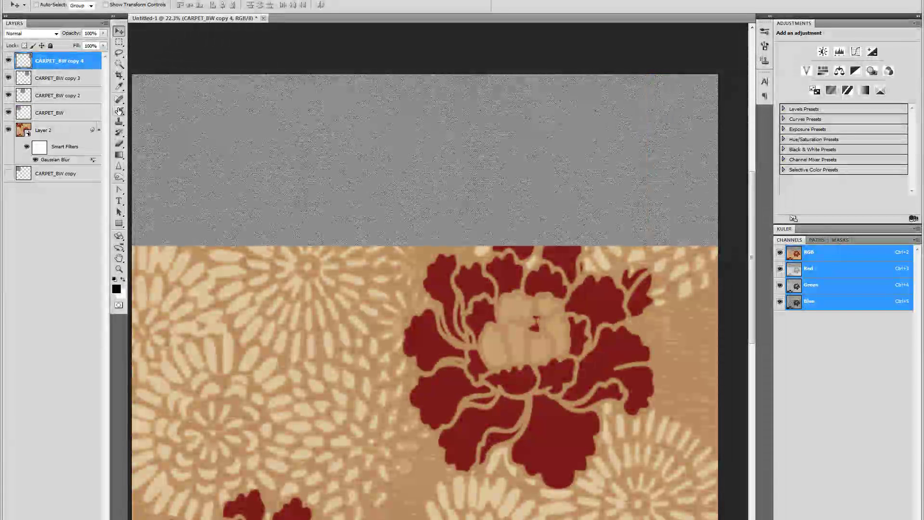
Select the four visible carpet tile layers and examine the row for seams between the tiles
shift+click(90, 112)
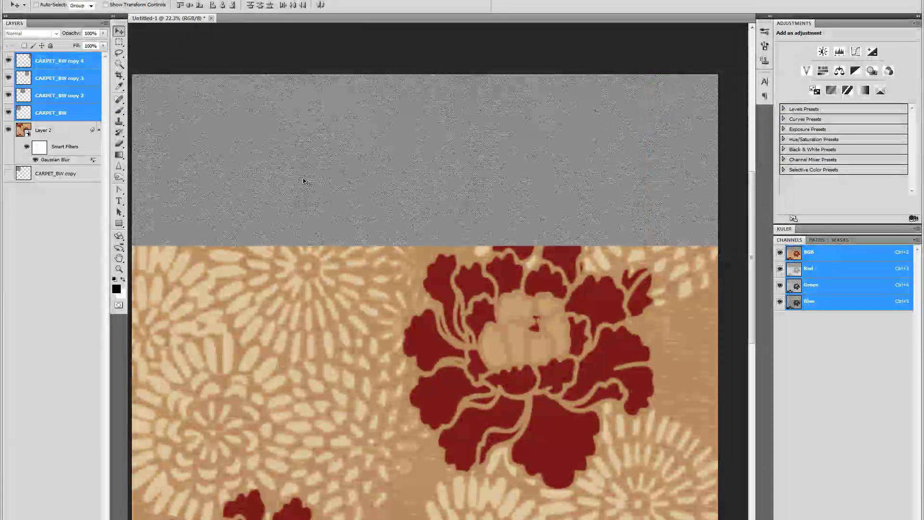
drag(553, 180, 319, 203)
scroll(406, 197, up, 3)
drag(431, 195, 555, 193)
scroll(555, 192, down, 2)
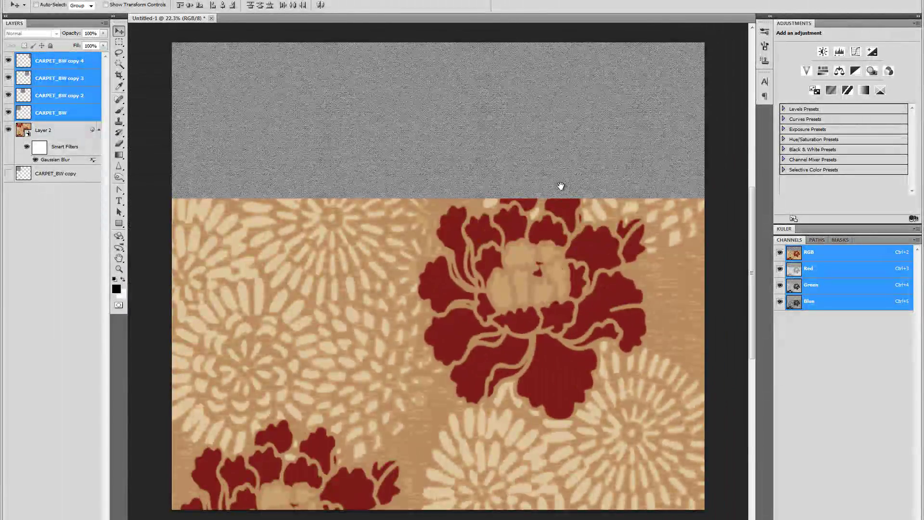
scroll(303, 128, up, 1)
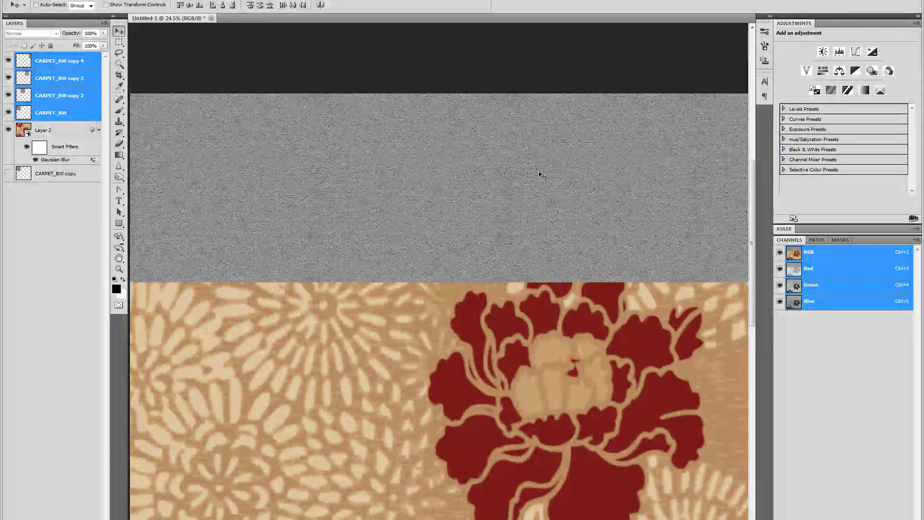
drag(596, 225, 479, 204)
Try moving the backup texture tile above all other layers, and return it hidden beneath Layer 2
drag(144, 171, 267, 159)
drag(63, 180, 56, 56)
drag(448, 105, 633, 336)
drag(502, 288, 436, 212)
scroll(499, 276, up, 4)
drag(564, 292, 379, 202)
drag(46, 62, 39, 185)
click(8, 173)
Merge the four visible CARPET_BW tile layers into a single row layer
click(51, 108)
shift+click(55, 60)
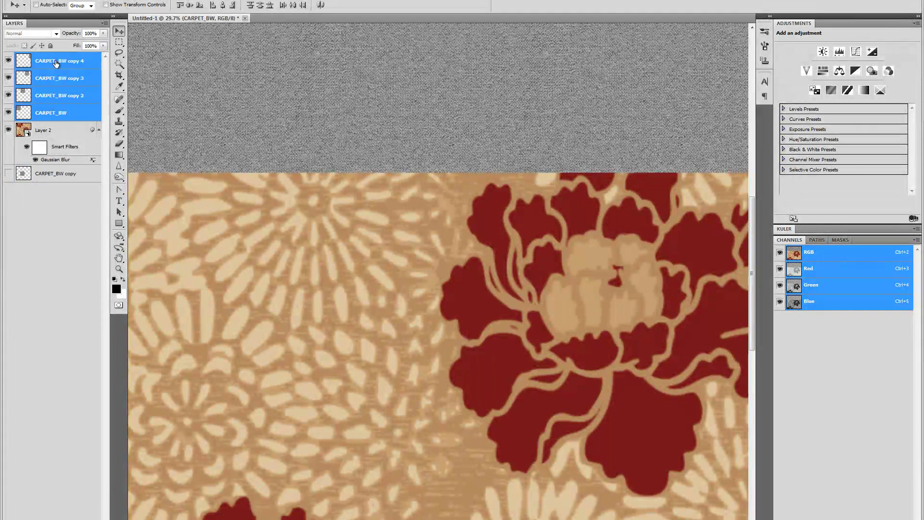
scroll(340, 172, down, 2)
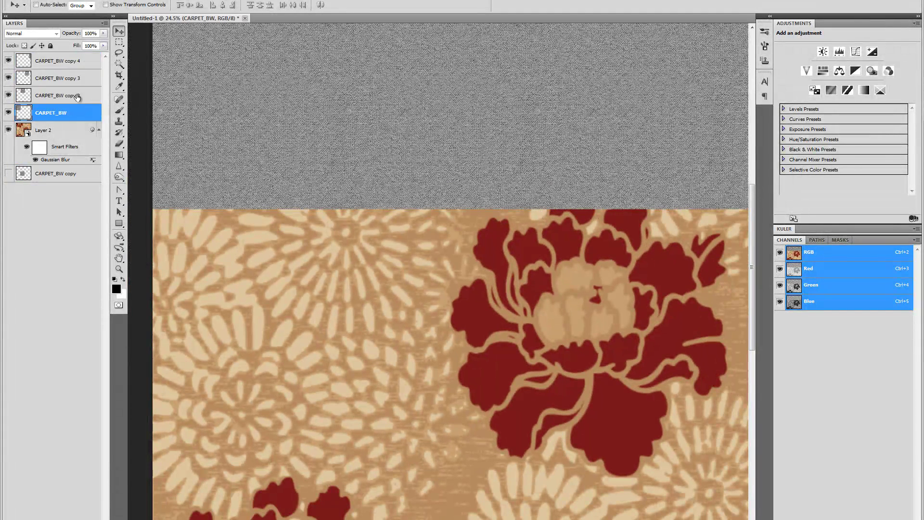
key(ctrl+e)
Duplicate the merged texture row twice downward to cover the canvas, and merge the three rows into one layer
scroll(334, 149, down, 2)
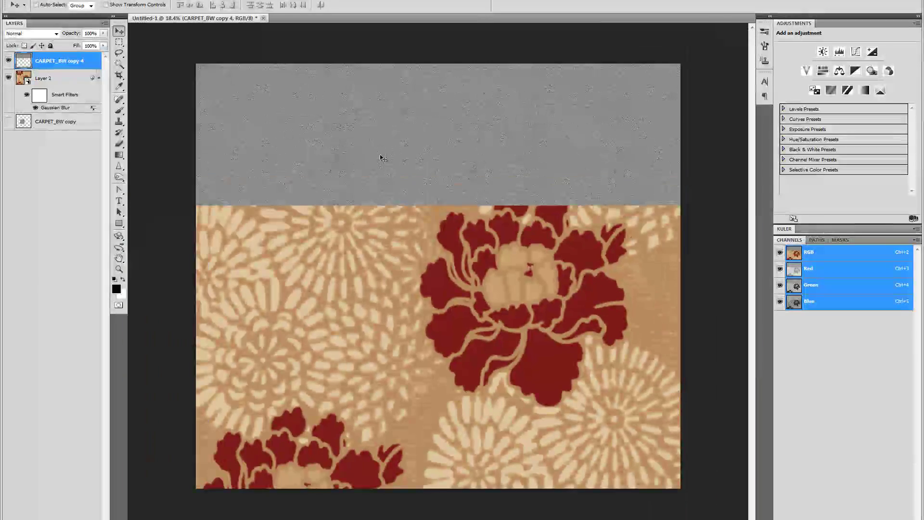
drag(438, 137, 445, 274)
drag(433, 118, 450, 255)
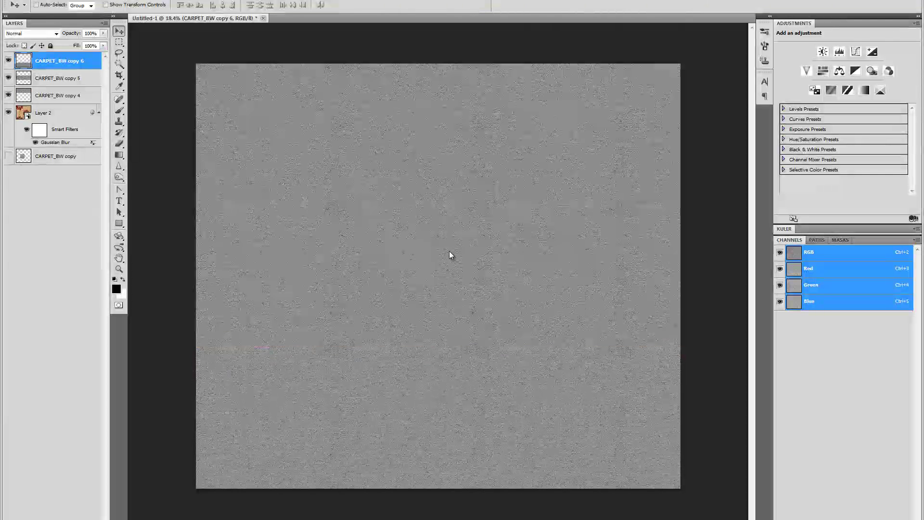
key(ctrl+e)
key(ctrl+e)
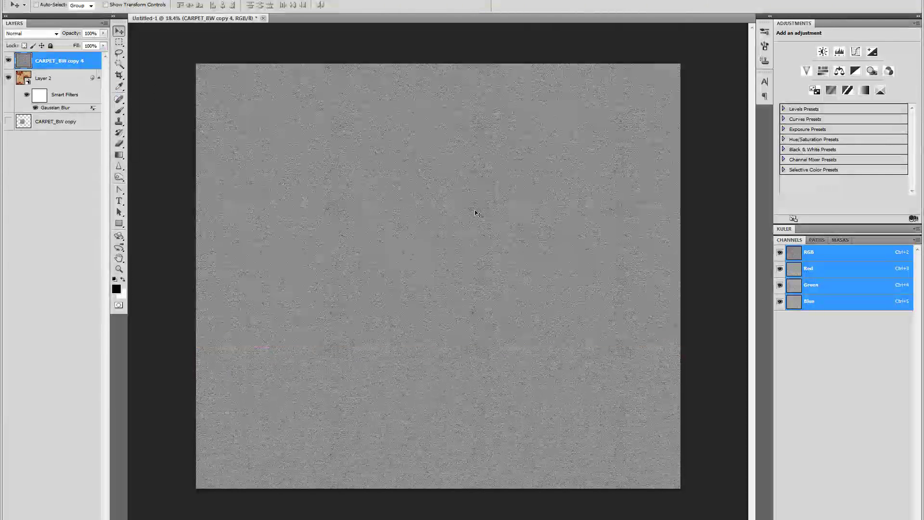
Scale the merged carpet texture down horizontally with Free Transform so its right edge meets the canvas edge
key(ctrl+t)
scroll(538, 232, down, 3)
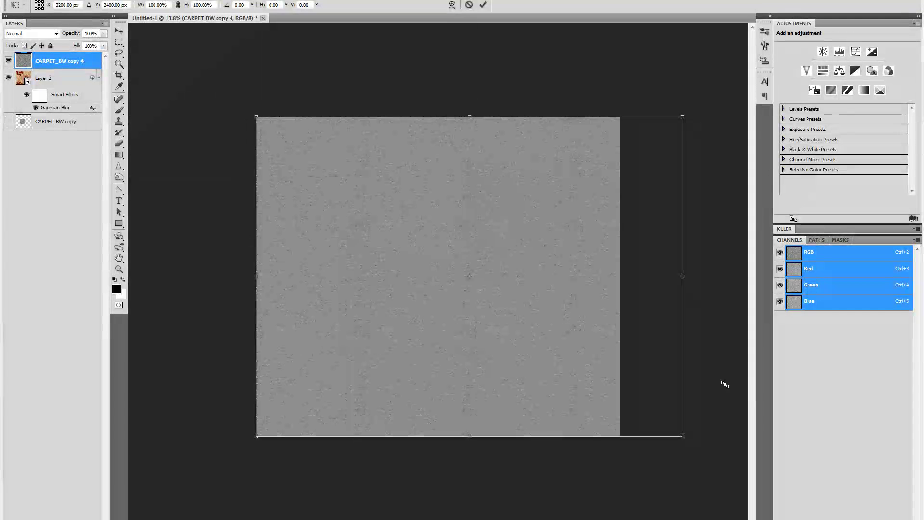
drag(681, 435, 619, 435)
key(Return)
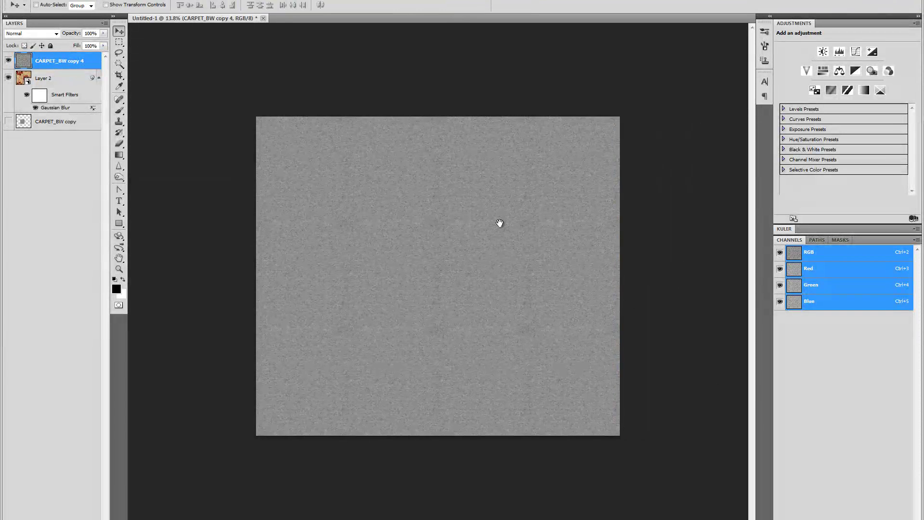
Examine the full-canvas carpet texture for visible seams and repeats
key(ctrl+plus)
key(ctrl+plus)
drag(485, 262, 470, 299)
key(ctrl+plus)
key(ctrl+minus)
drag(509, 270, 542, 157)
scroll(389, 208, down, 2)
drag(488, 204, 482, 284)
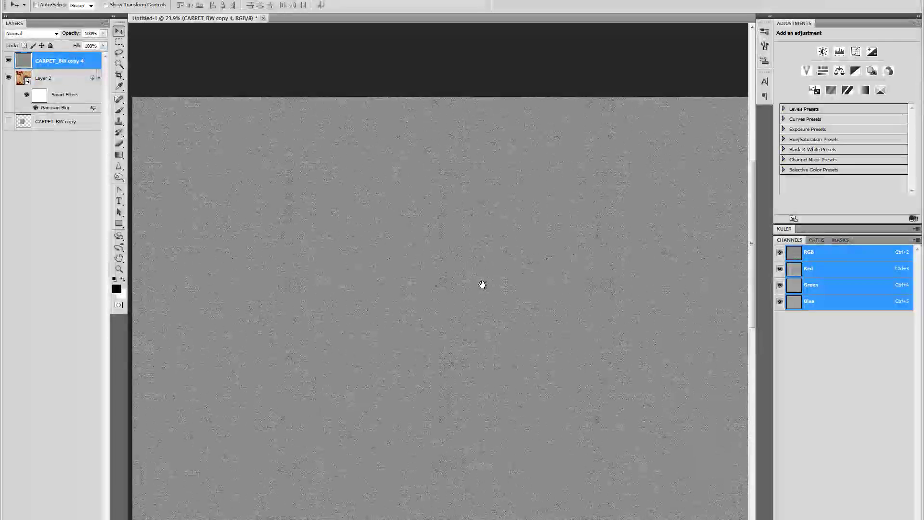
Hide the carpet texture to view the floral artwork on Layer 2, and show the texture again
click(9, 60)
click(24, 77)
drag(394, 195, 400, 200)
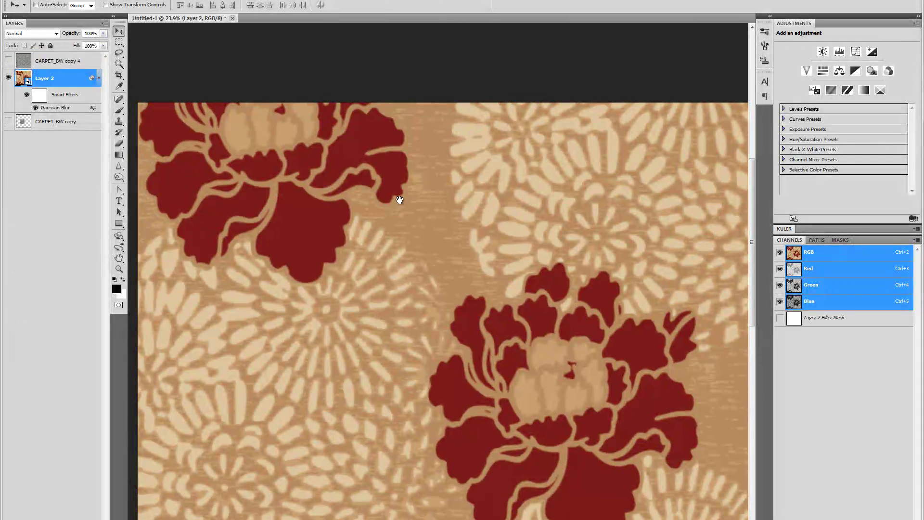
drag(445, 8, 254, 79)
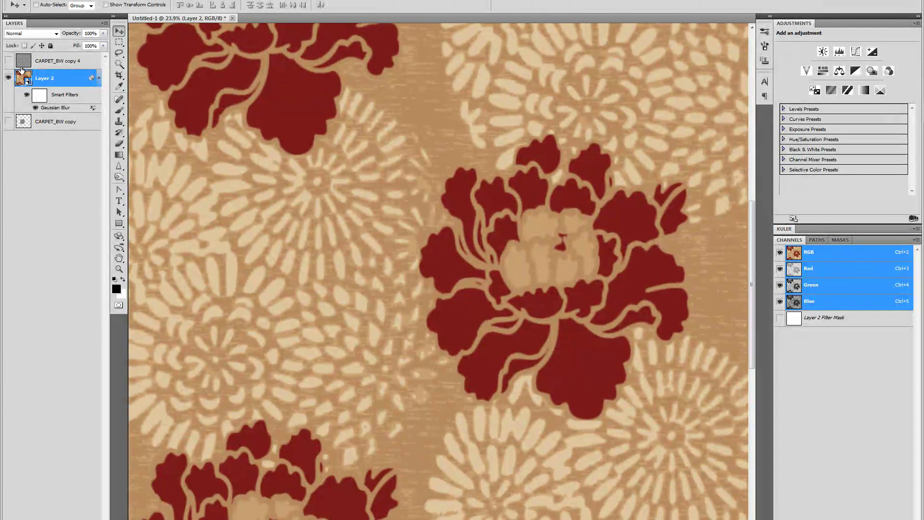
click(8, 61)
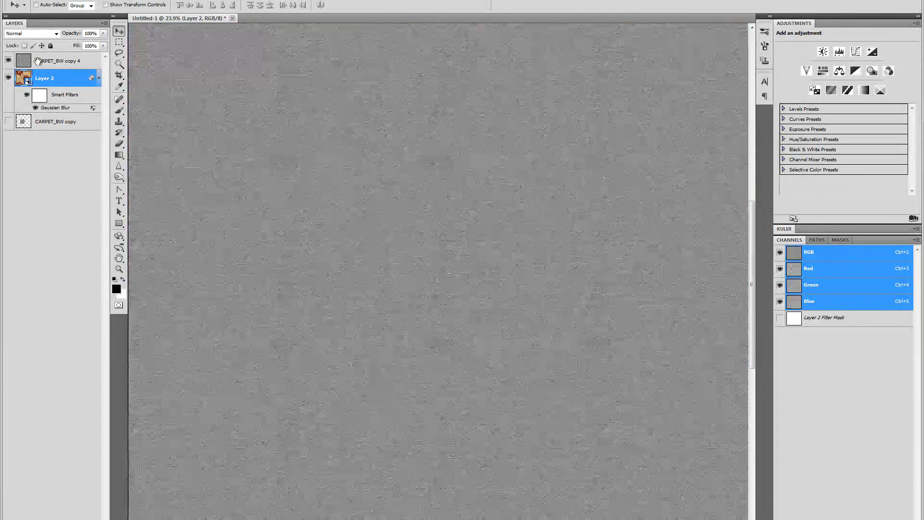
Set the blend mode of the merged carpet texture layer, CARPET_BW copy 4, to Overlay
click(38, 61)
scroll(345, 169, down, 3)
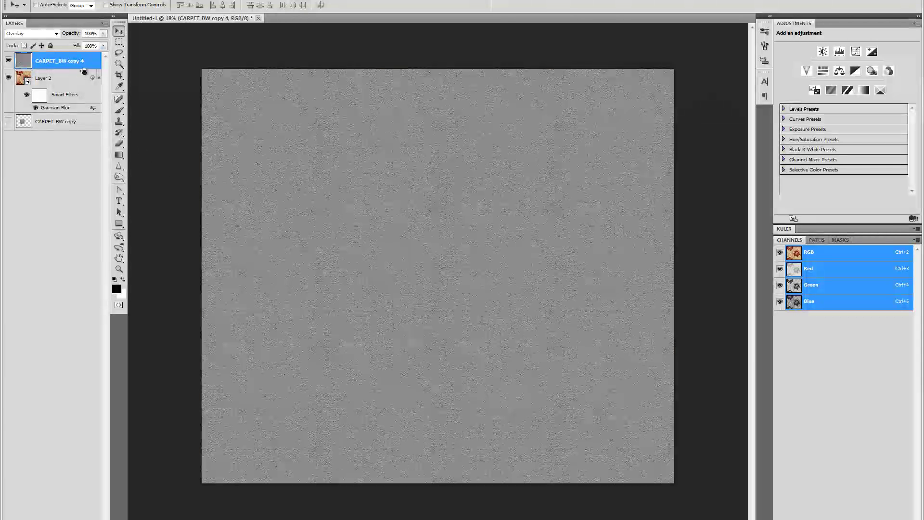
key(shift+alt+o)
click(32, 34)
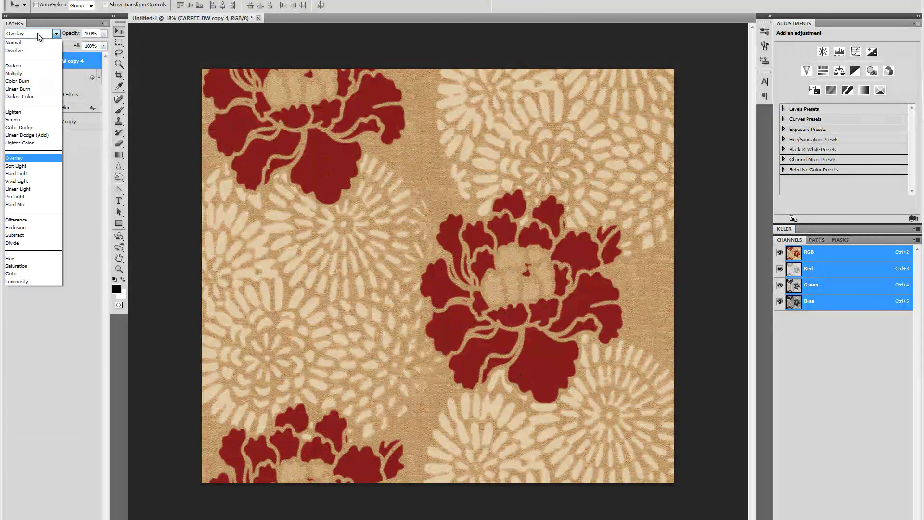
click(20, 158)
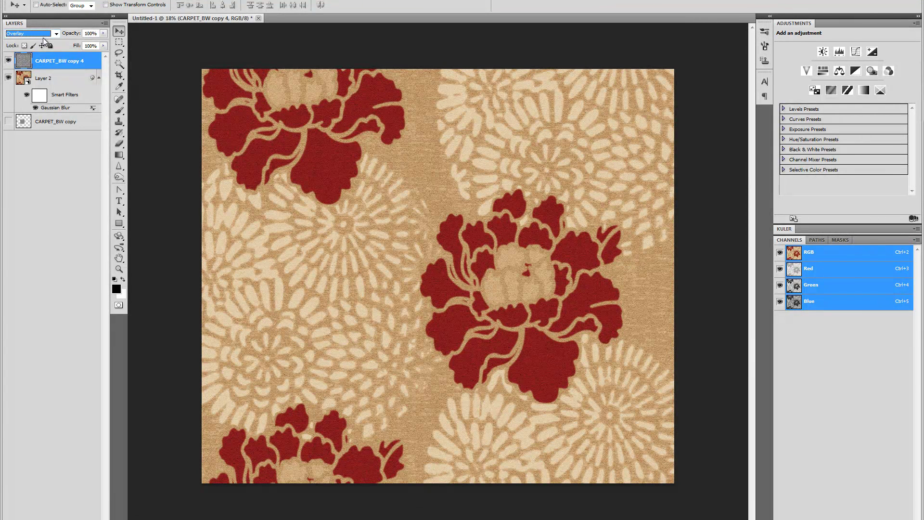
Try the Soft Light blend mode on the carpet texture layer
key(alt+f)
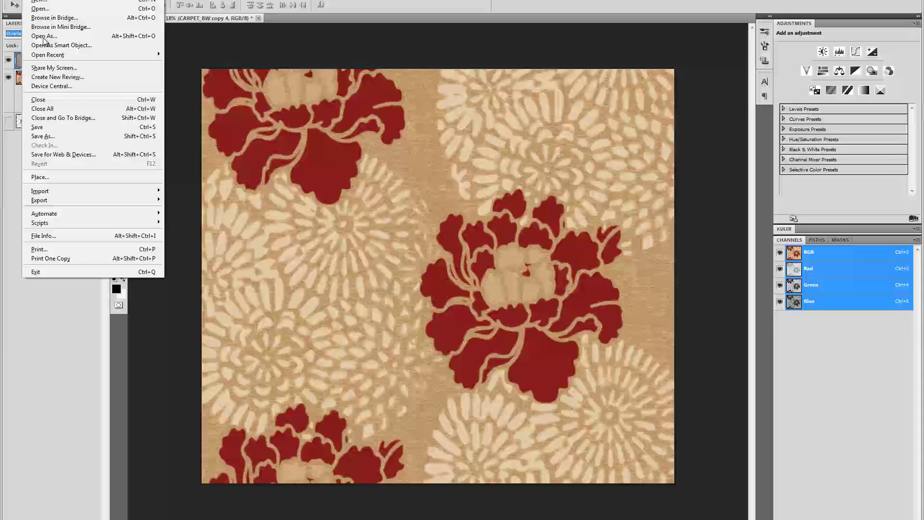
click(20, 205)
click(39, 64)
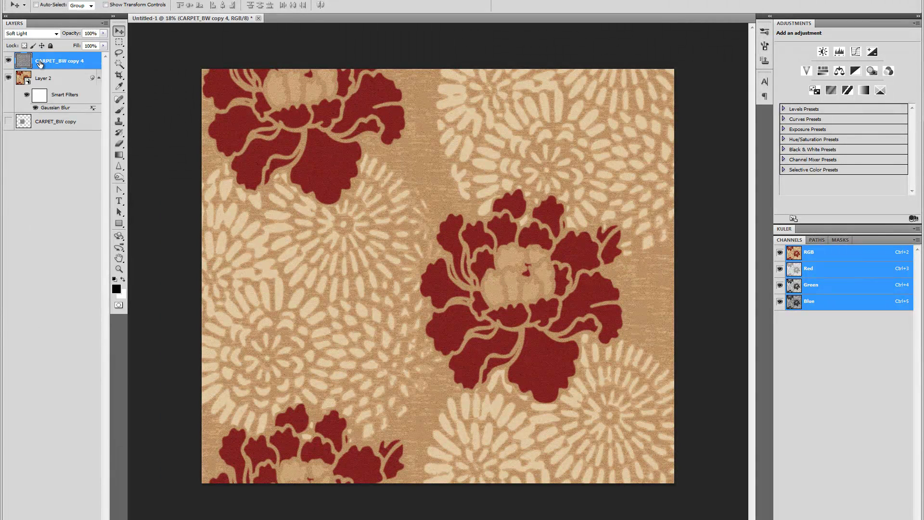
Examine the overlaid carpet weave on the red petals, beige background and flower centre at close range
scroll(474, 252, up, 1)
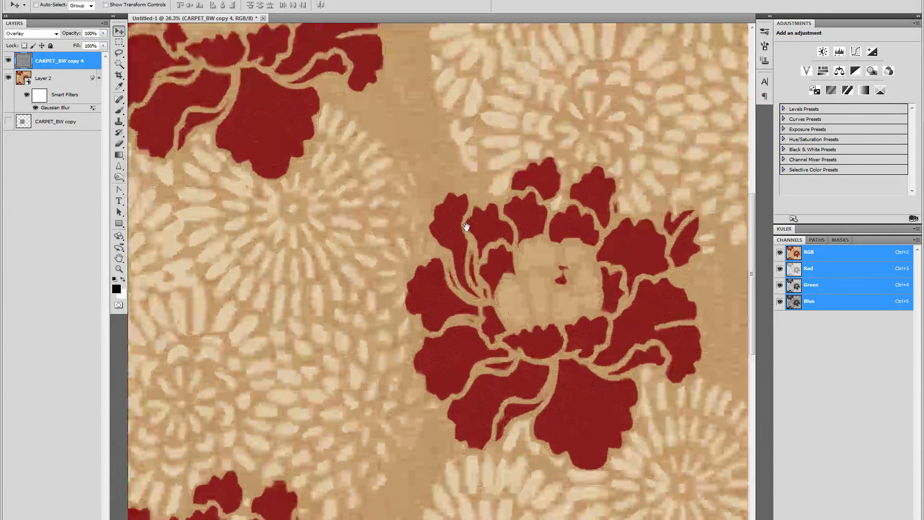
drag(467, 223, 516, 282)
scroll(476, 289, up, 2)
drag(535, 345, 520, 318)
scroll(520, 318, up, 10)
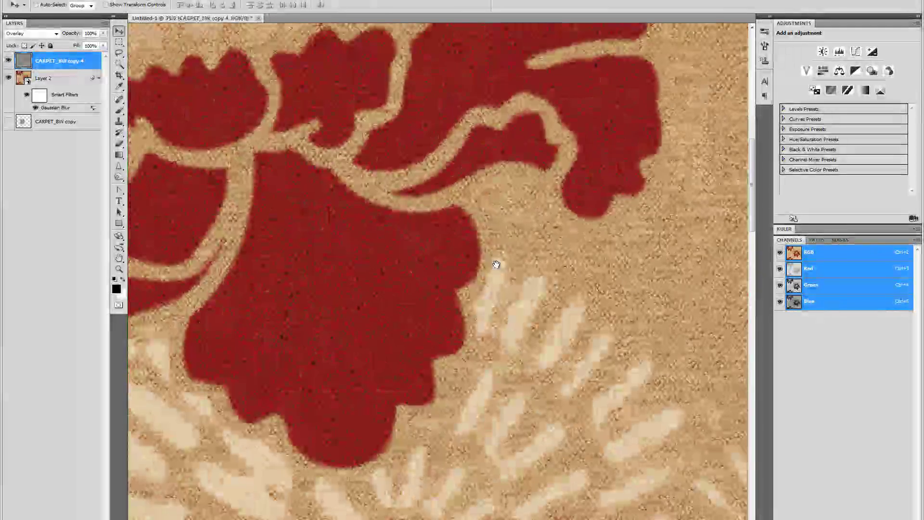
scroll(444, 191, up, 1)
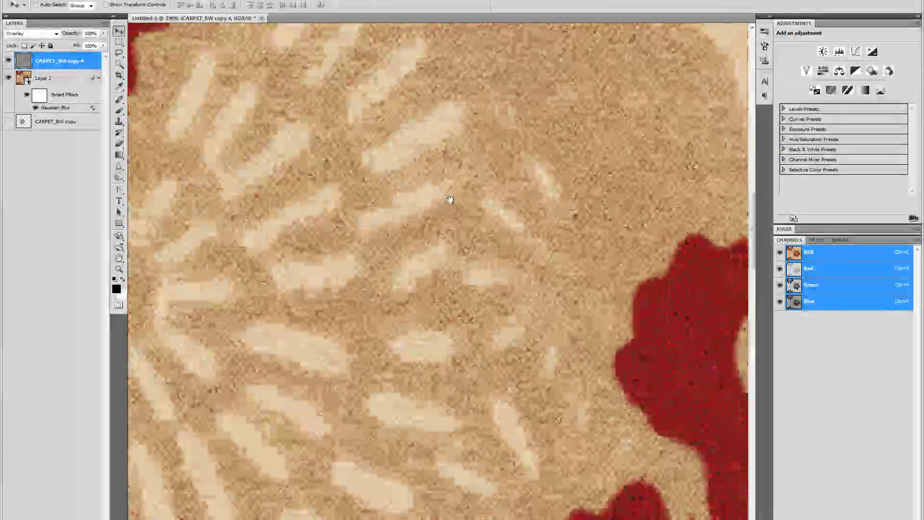
drag(602, 266, 476, 194)
drag(683, 276, 328, 161)
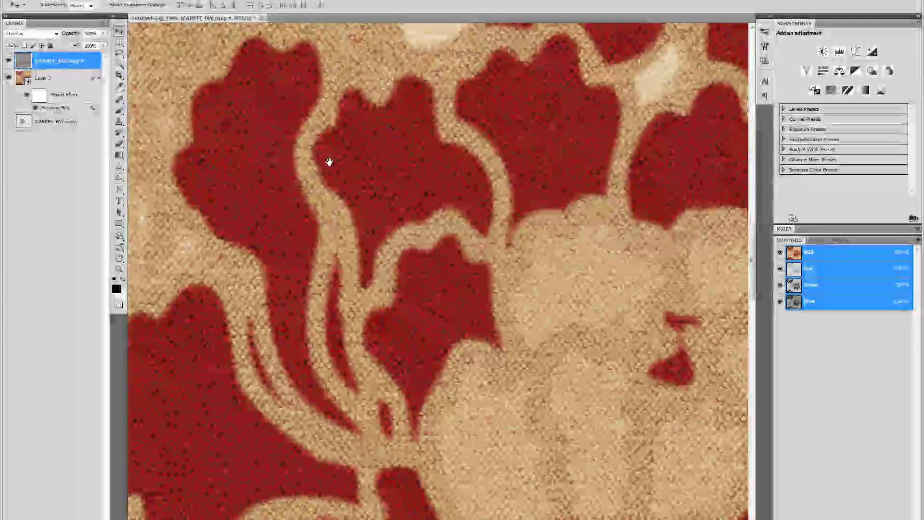
scroll(328, 161, down, 2)
drag(532, 180, 521, 103)
scroll(485, 251, up, 1)
scroll(487, 256, up, 1)
scroll(493, 252, down, 2)
drag(493, 251, 472, 183)
scroll(473, 184, down, 2)
Hide the carpet texture layer and turn off the Gaussian Blur smart filter on Layer 2
click(8, 60)
click(63, 83)
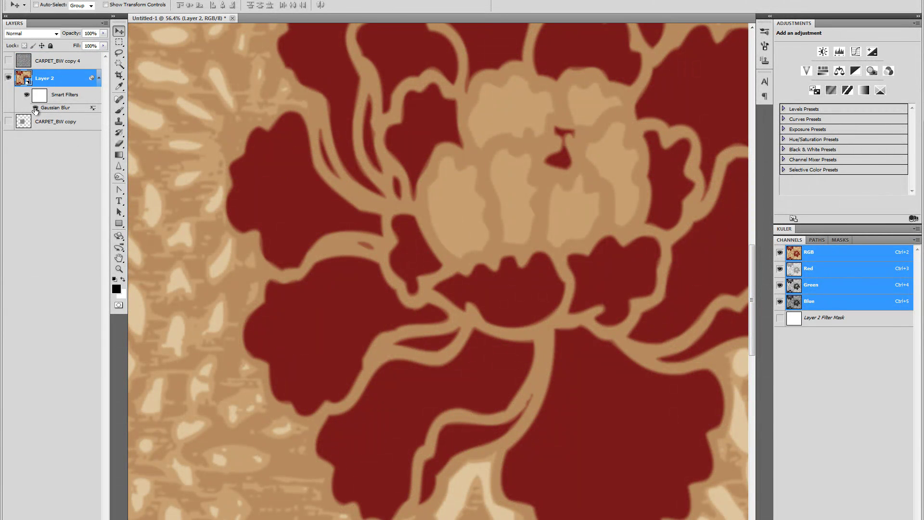
scroll(391, 230, up, 2)
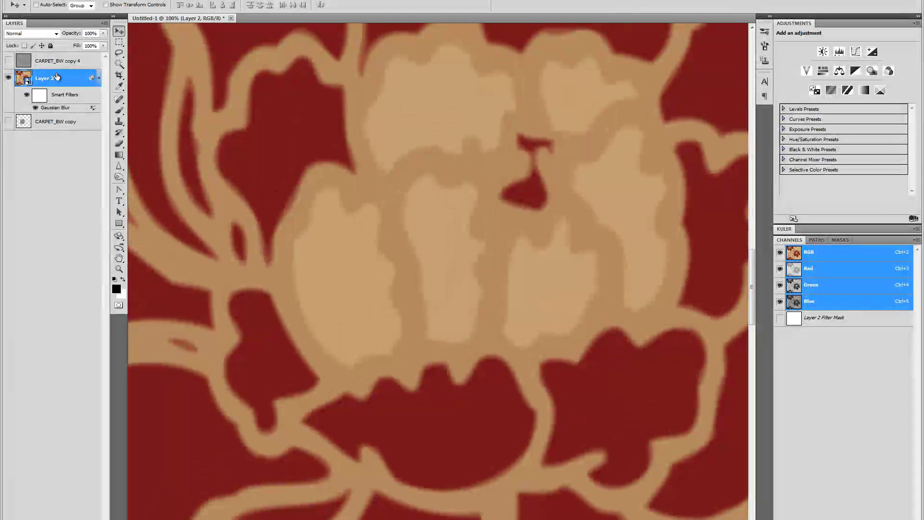
click(37, 109)
click(35, 108)
click(35, 109)
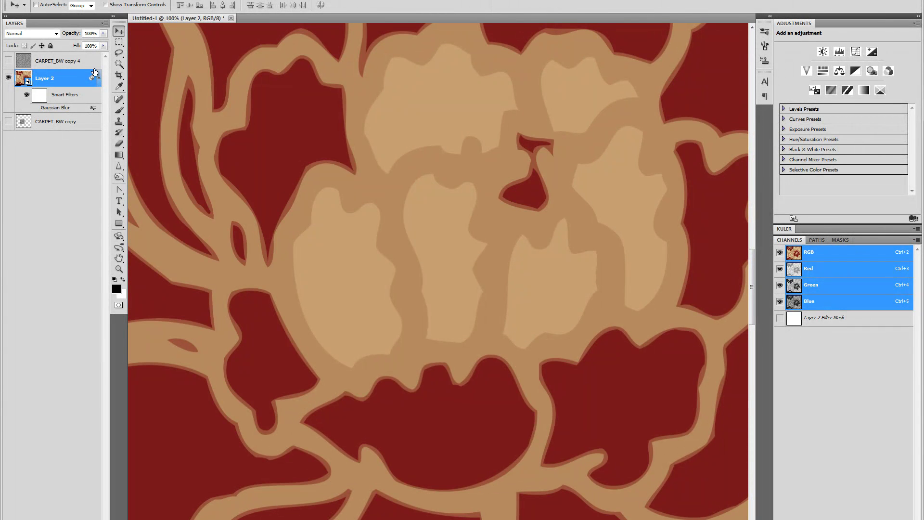
Select the six light tan segments in the middle flower's centre on Layer 2 with the Magic Wand
click(119, 64)
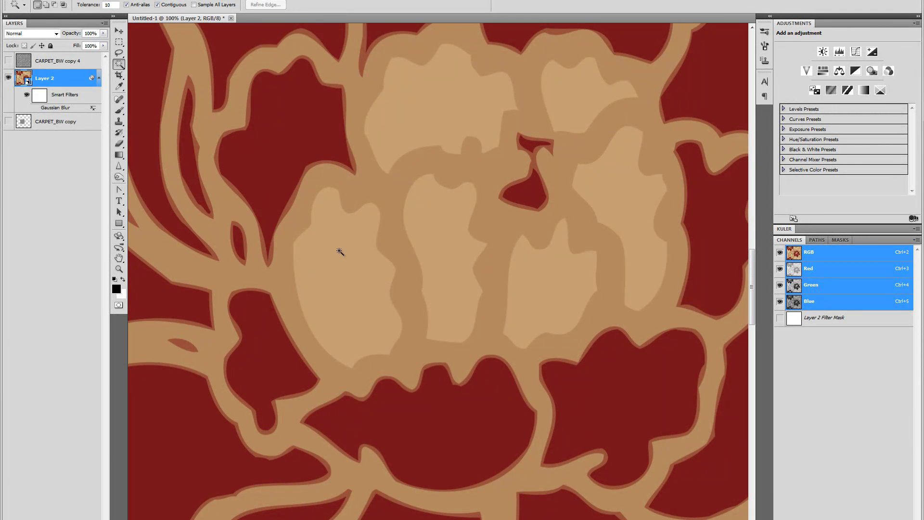
click(341, 268)
shift+click(443, 256)
shift+click(433, 106)
shift+click(567, 91)
shift+click(621, 216)
shift+click(564, 267)
Add the centre segments of the partly cropped upper flower to the selection
drag(456, 215, 674, 291)
scroll(482, 220, down, 5)
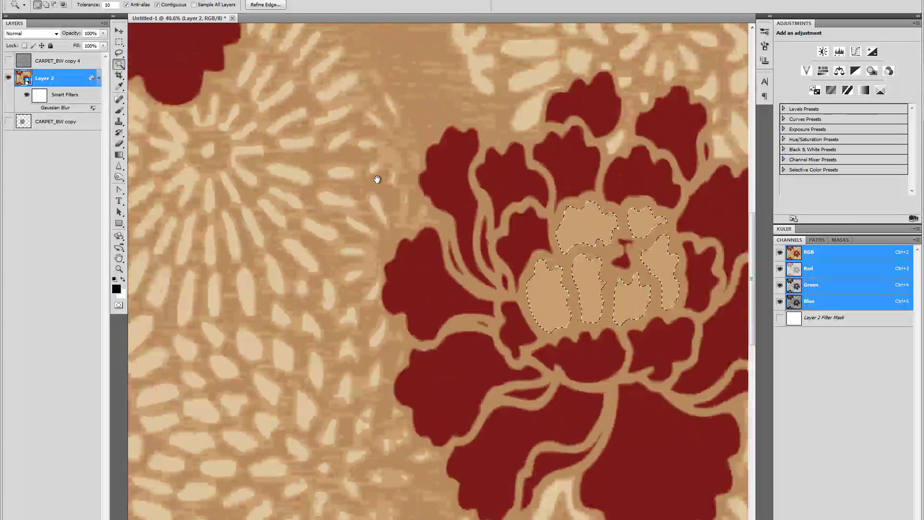
drag(378, 178, 585, 372)
scroll(347, 202, up, 4)
shift+click(357, 226)
shift+click(419, 202)
In Pattern_Carpet_Flowers_SOURCE.jpg, sample the golden yellow of the flower centre as the foreground colour
scroll(410, 241, down, 10)
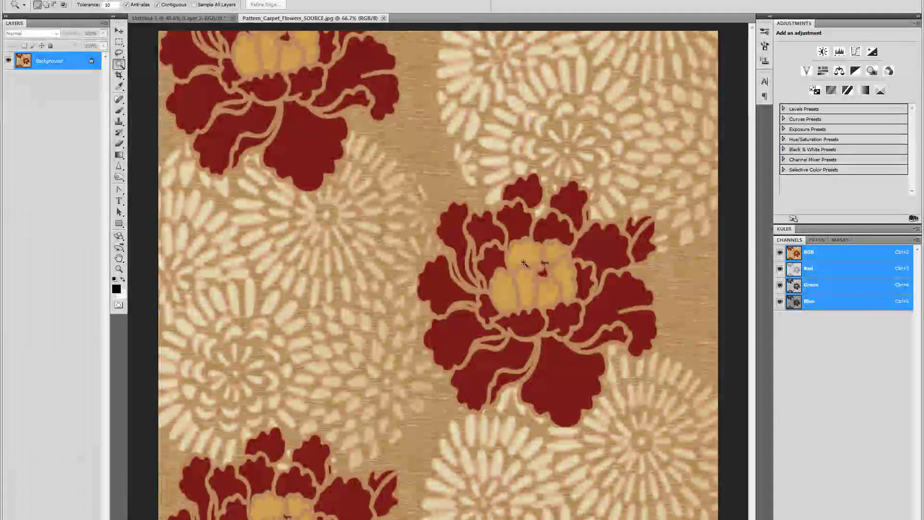
scroll(537, 247, up, 5)
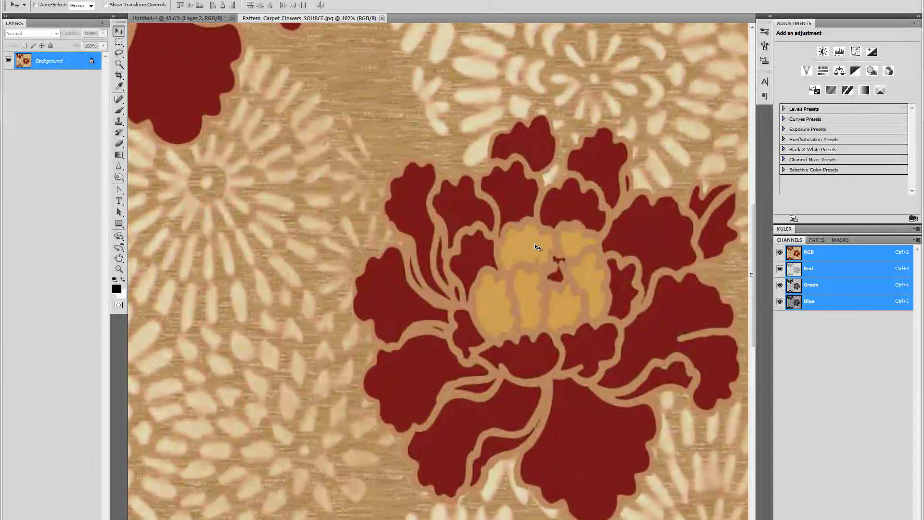
key(i)
click(532, 250)
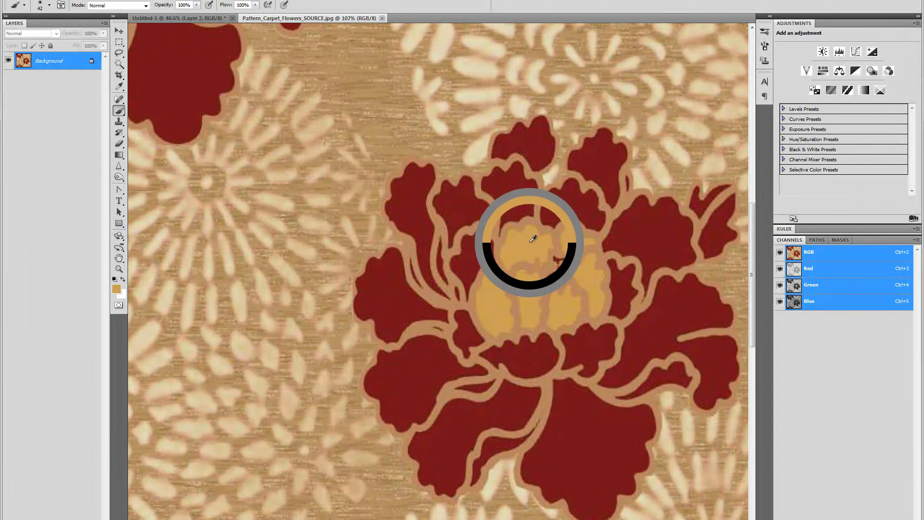
key(v)
Return to the Untitled-1 document and add a Solid Color fill layer in #d1a053 masked to the selected flower centres
click(204, 22)
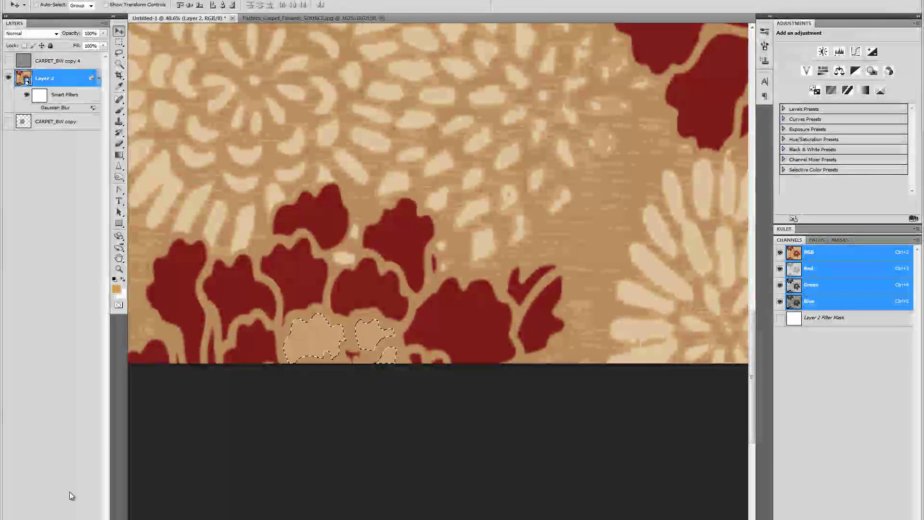
click(69, 491)
click(87, 333)
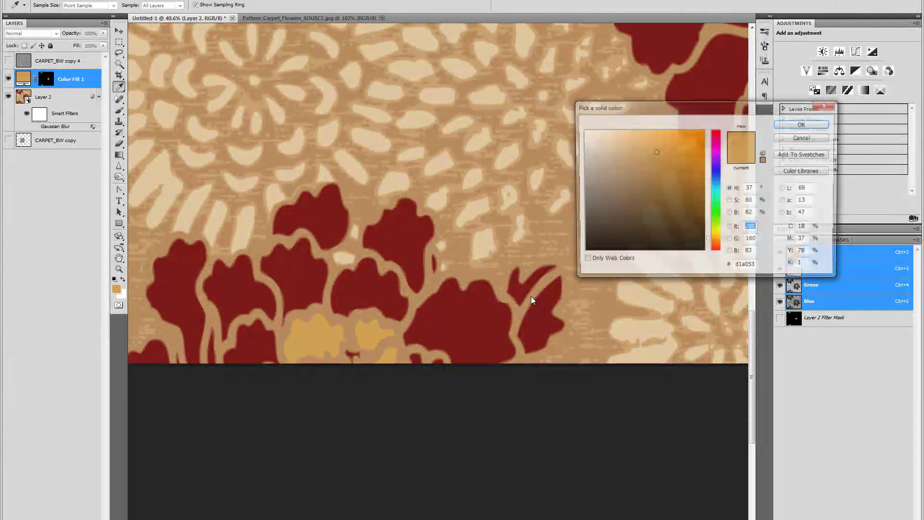
click(786, 126)
Turn the Gaussian Blur smart filter on Layer 2 back on
drag(441, 259, 240, 280)
scroll(529, 168, up, 4)
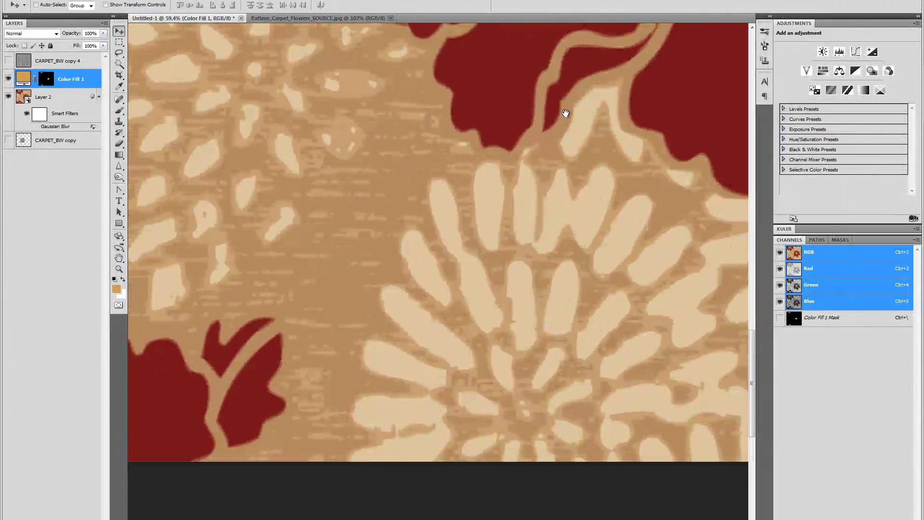
drag(565, 113, 458, 307)
scroll(453, 294, up, 3)
drag(263, 194, 309, 196)
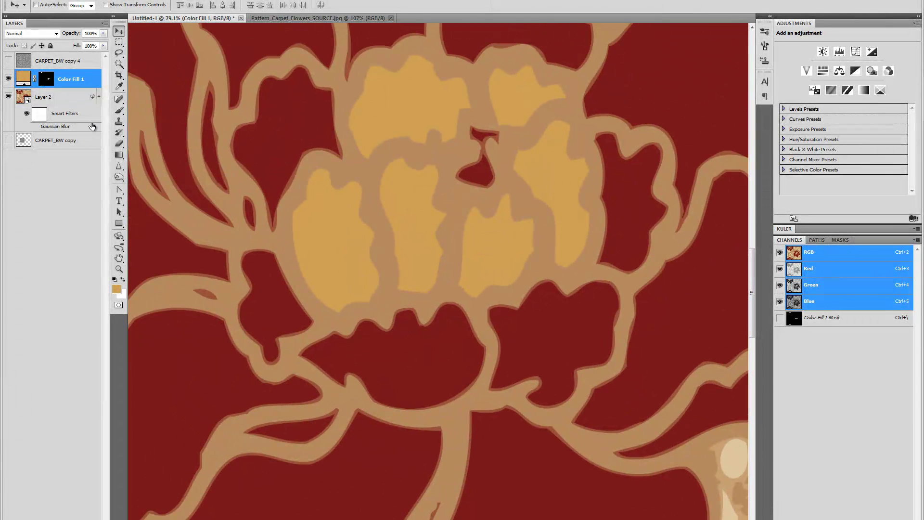
click(36, 127)
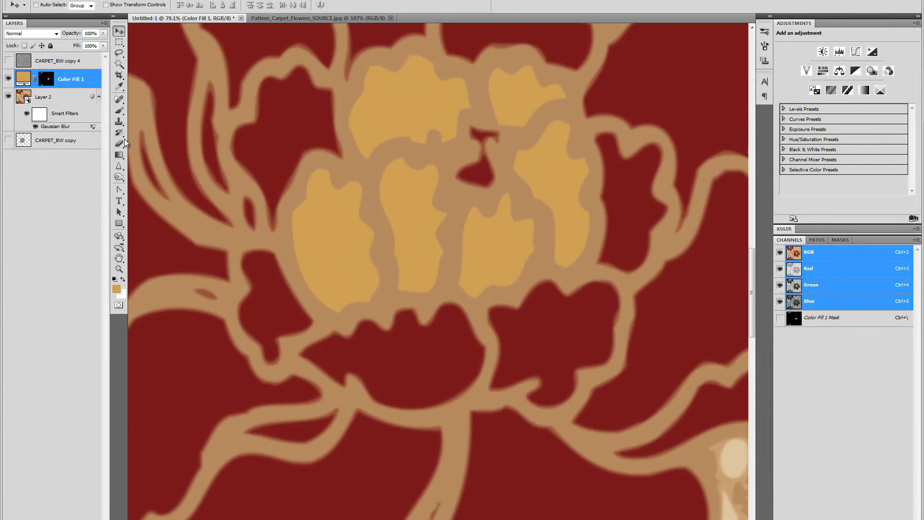
Soften the golden colour fill's layer mask by applying Gaussian Blur with the last-used radius
click(45, 85)
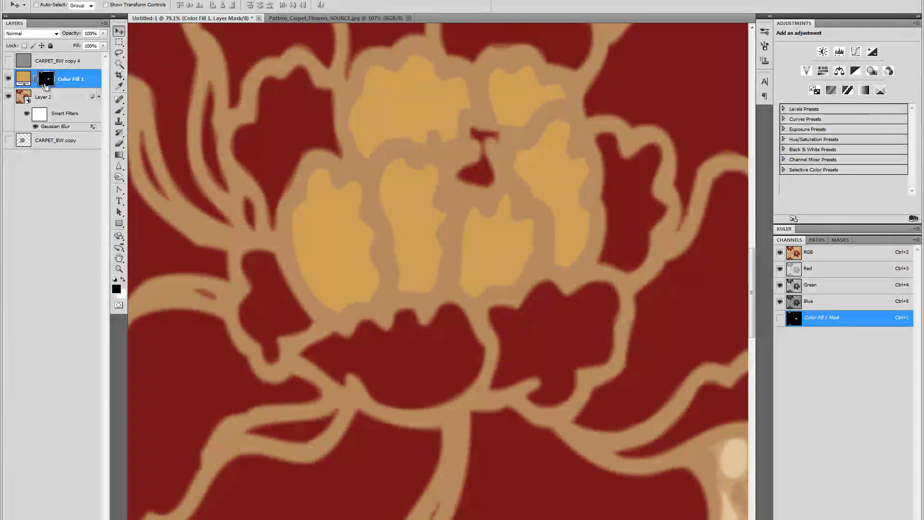
scroll(416, 225, up, 3)
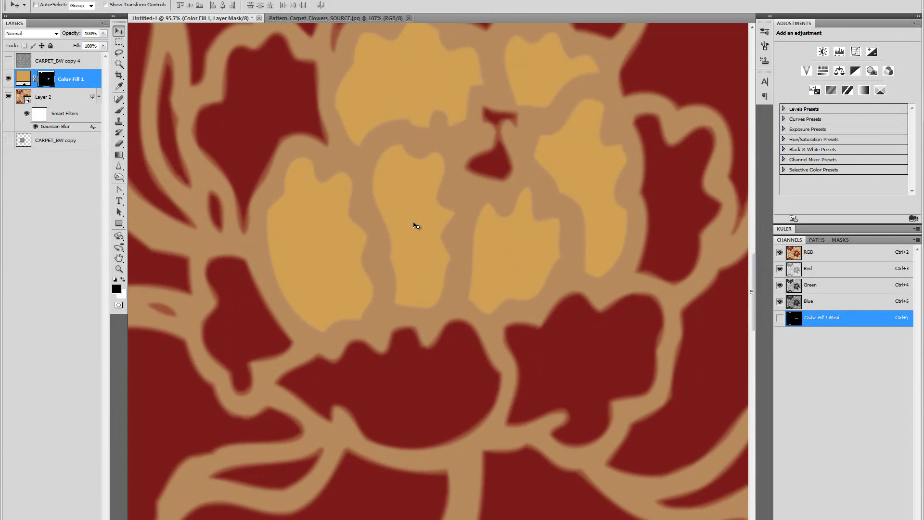
key(ctrl+s)
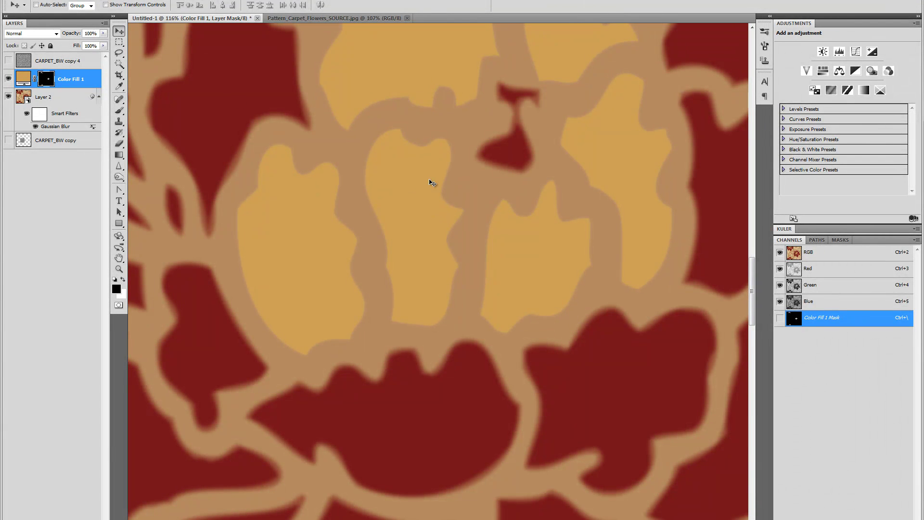
key(ctrl+alt+f)
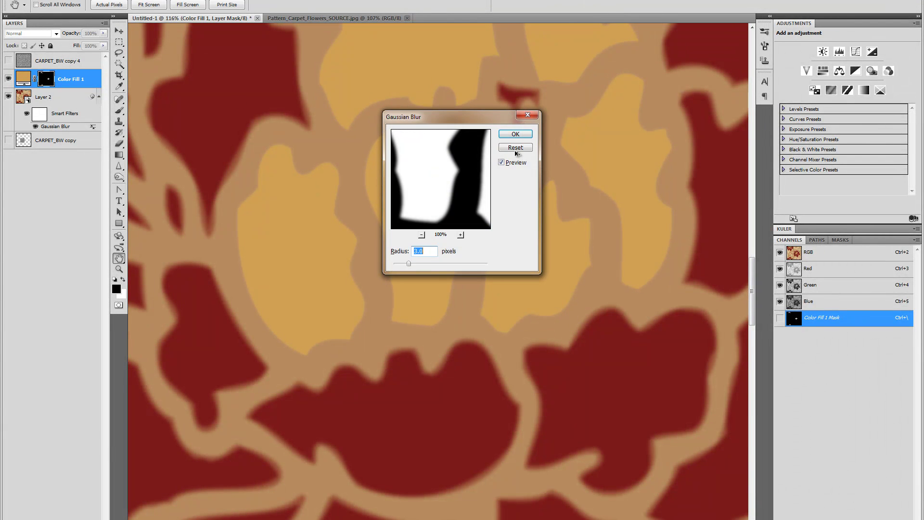
click(518, 136)
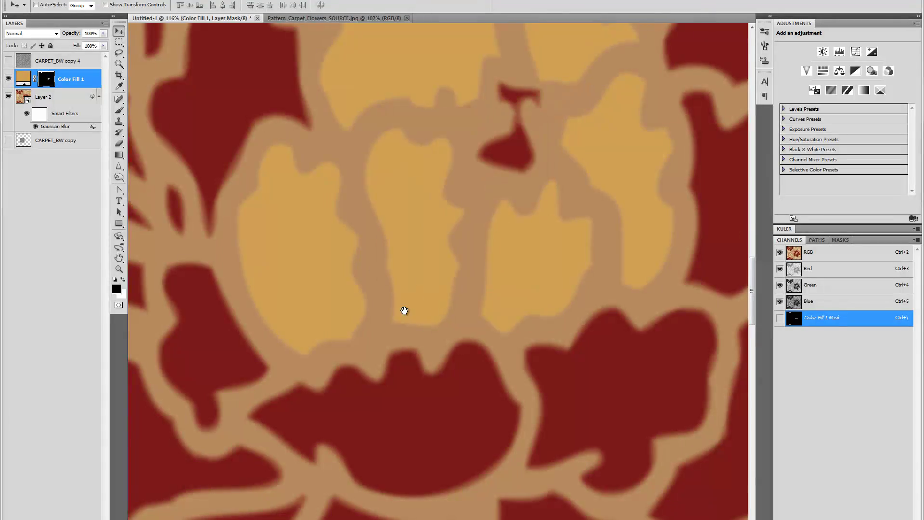
Show the carpet texture over the flowers again and make its layer active
scroll(404, 310, down, 3)
drag(385, 188, 464, 359)
click(13, 60)
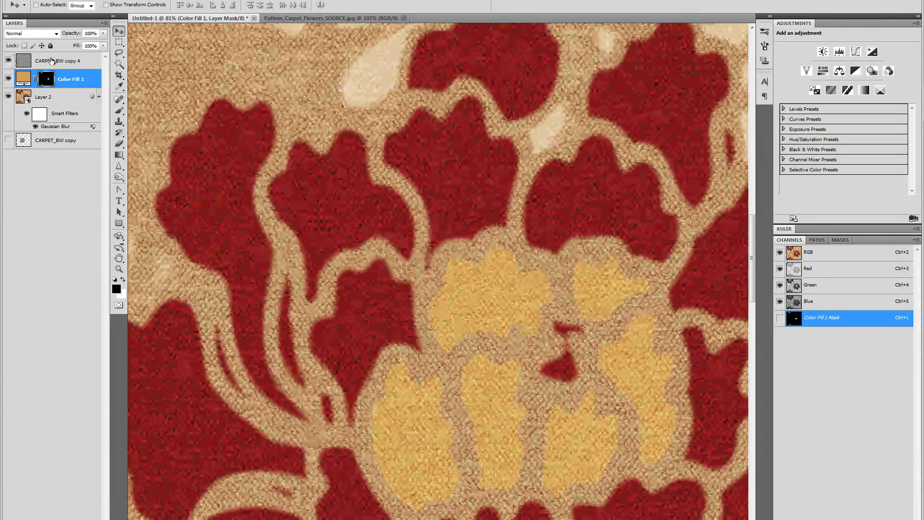
click(53, 61)
Compare the floral artwork with and without the carpet texture by switching the texture's visibility repeatedly
drag(447, 250, 557, 166)
scroll(557, 166, down, 3)
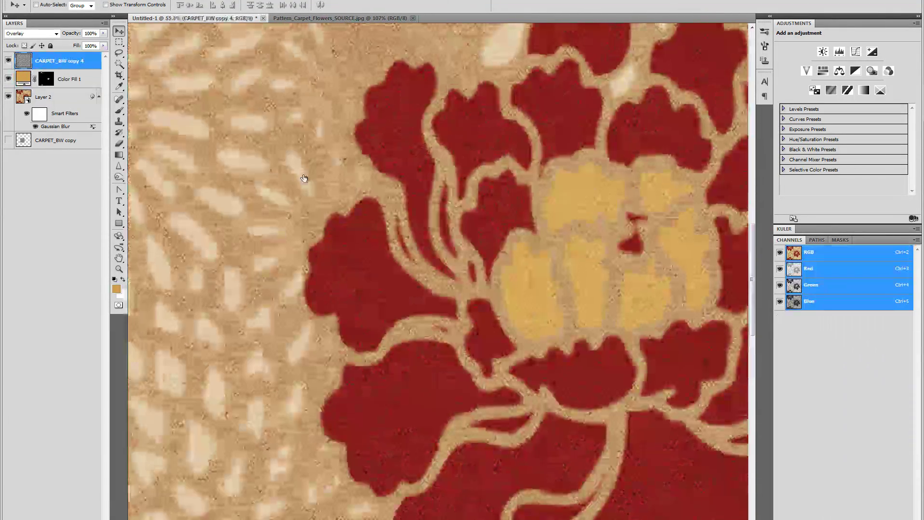
drag(303, 177, 457, 231)
click(9, 60)
click(9, 61)
click(9, 60)
click(9, 61)
click(9, 61)
click(8, 61)
key(ctrl+j)
click(8, 78)
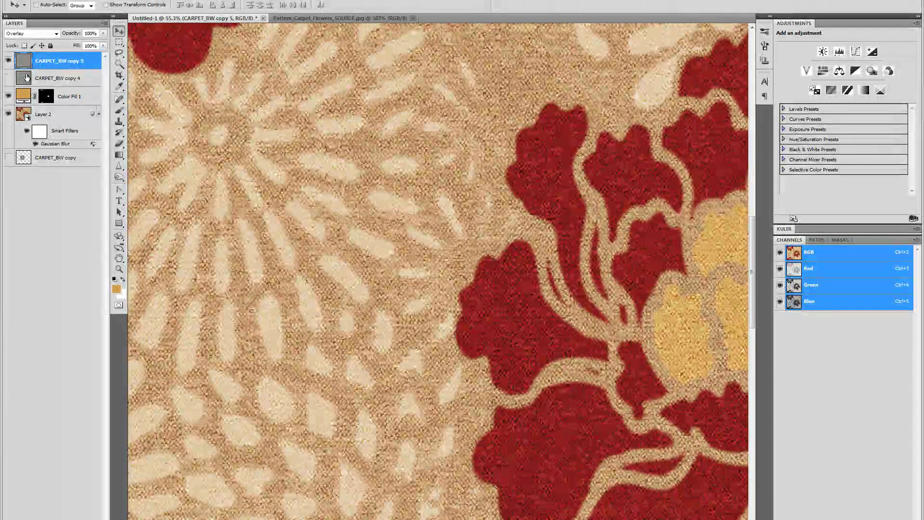
key(Delete)
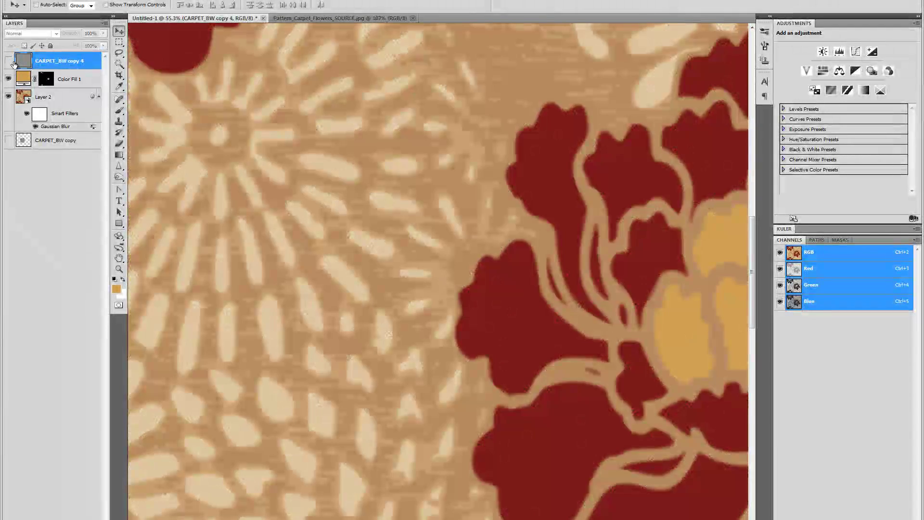
click(9, 60)
Change the carpet texture layer's blend mode to Multiply and try it at 50% opacity
key(shift+alt+m)
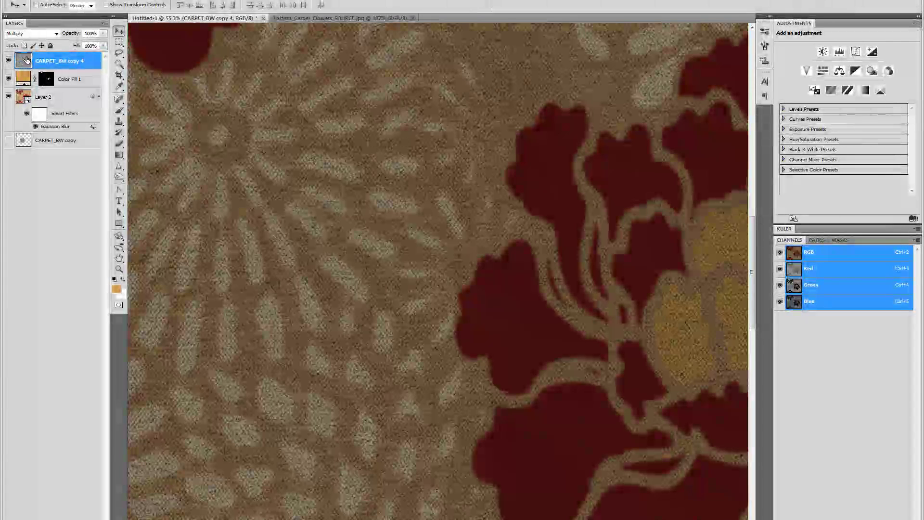
drag(426, 421, 240, 400)
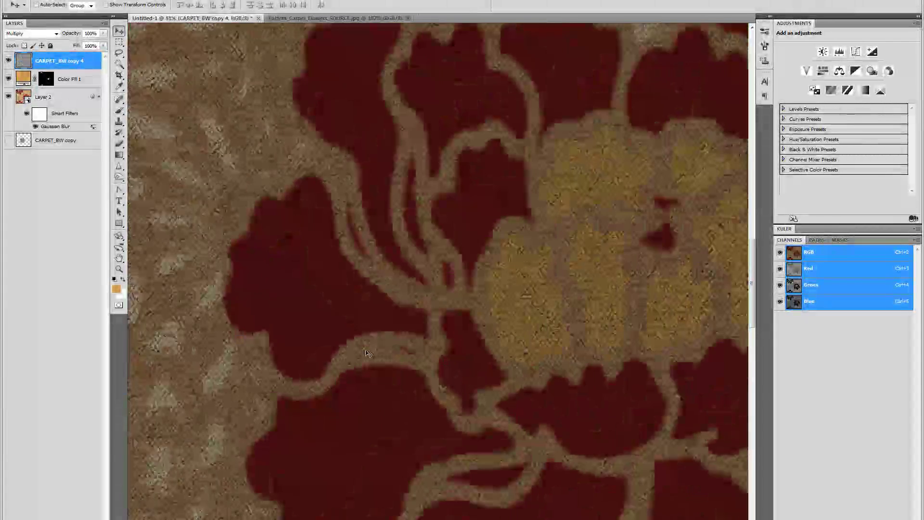
scroll(369, 351, up, 2)
key(5)
scroll(484, 270, up, 3)
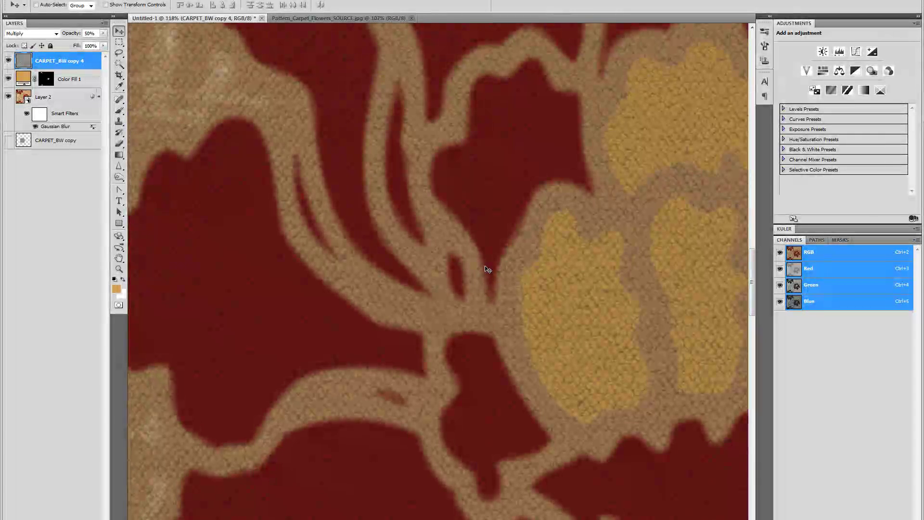
Return the carpet texture layer to 100% opacity and add a Curves adjustment clipped to it
click(53, 519)
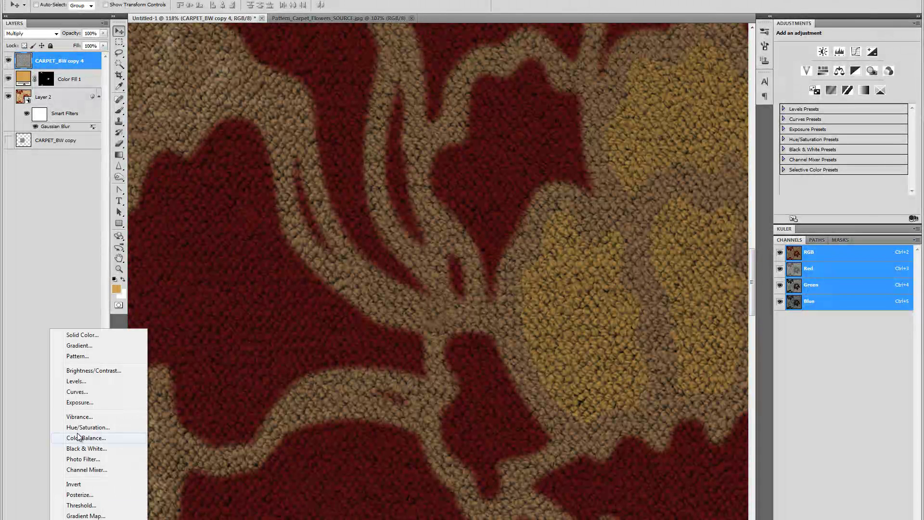
click(72, 396)
right_click(50, 66)
click(70, 82)
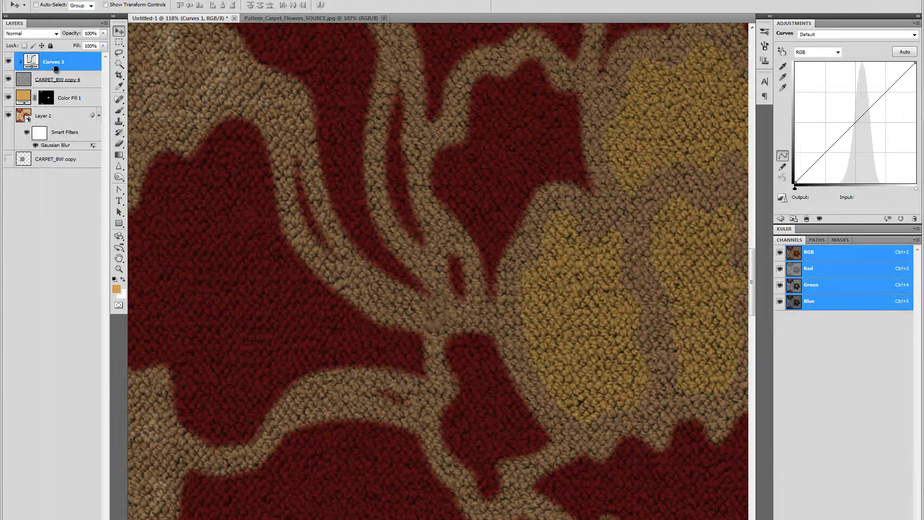
Try brightening the carpet texture by raising the curve's shadows to output 141 at input 74 and its highlights to 255
drag(875, 102, 875, 77)
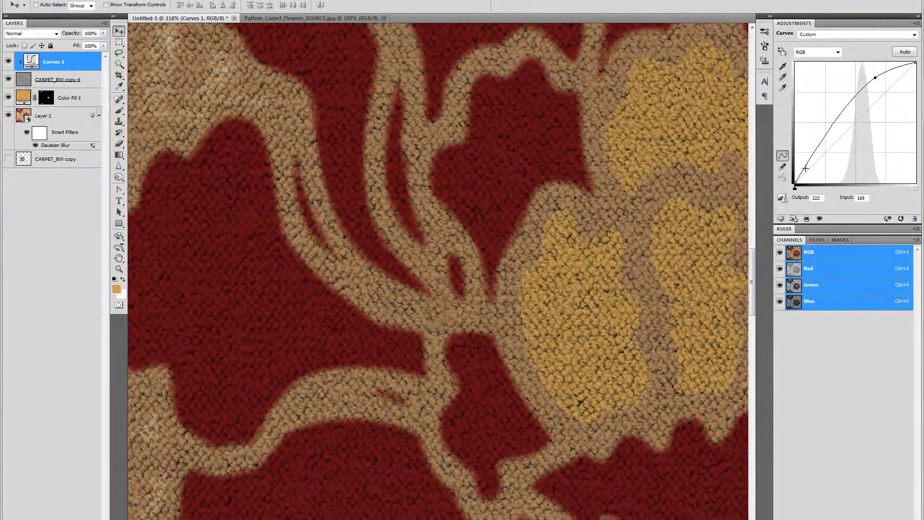
drag(807, 169, 805, 167)
mouse_move(874, 77)
mouse_down()
mouse_move(868, 73)
mouse_move(916, 61)
mouse_move(880, 61)
mouse_up()
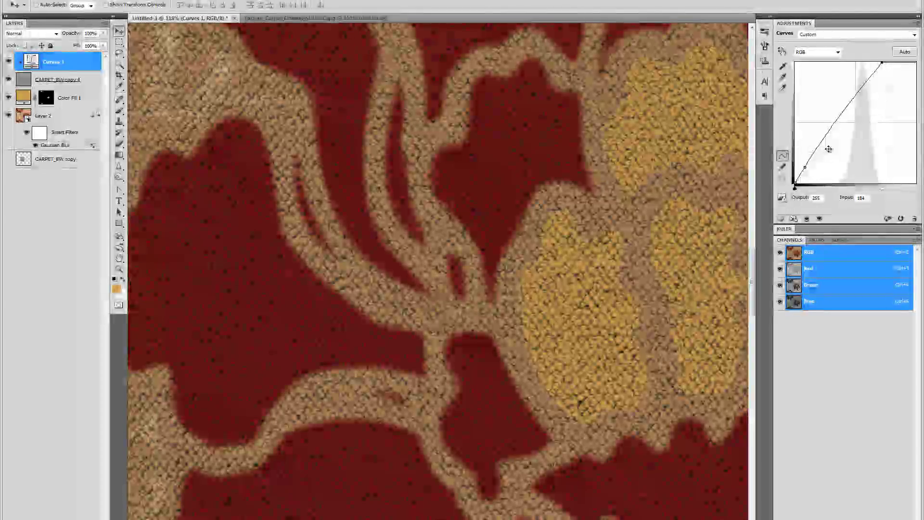
drag(807, 166, 834, 112)
Examine how the brightened carpet texture looks across the flower, both close up and from farther away
scroll(542, 256, down, 3)
drag(542, 256, 617, 192)
drag(522, 284, 621, 173)
drag(445, 269, 489, 347)
scroll(484, 290, up, 3)
drag(717, 228, 521, 233)
scroll(522, 233, down, 3)
drag(734, 178, 580, 440)
Hide the carpet texture and delete the Curves adjustment clipped to it
click(8, 79)
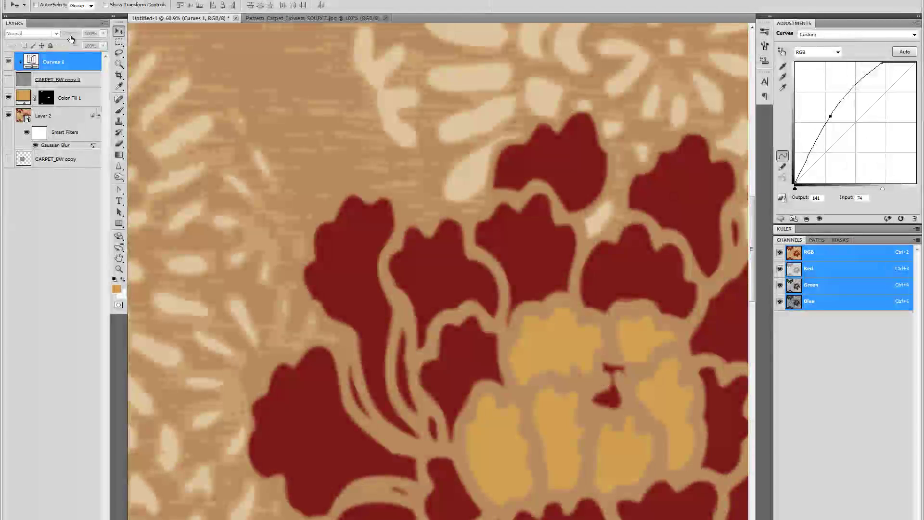
click(67, 86)
click(43, 61)
key(Delete)
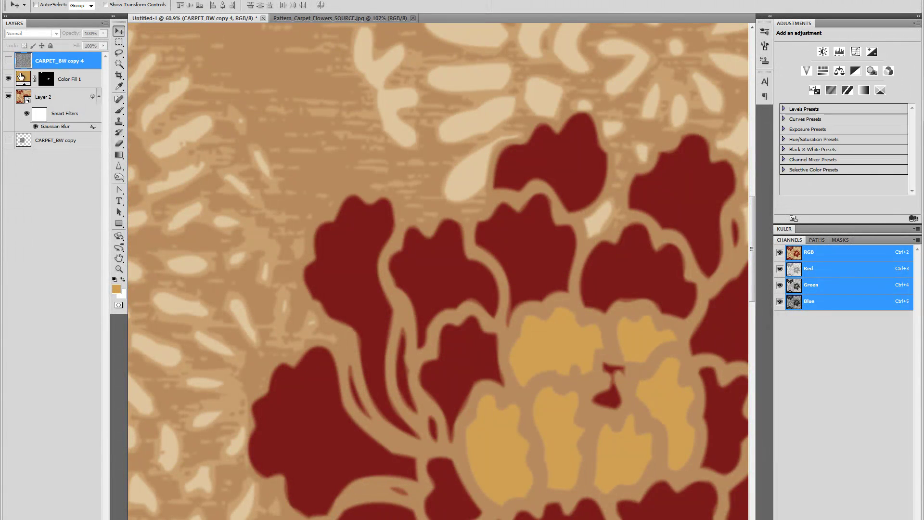
Show the carpet texture again, blend it in Overlay mode at 70% opacity and inspect the weave on the flower
click(8, 62)
key(shift+alt+o)
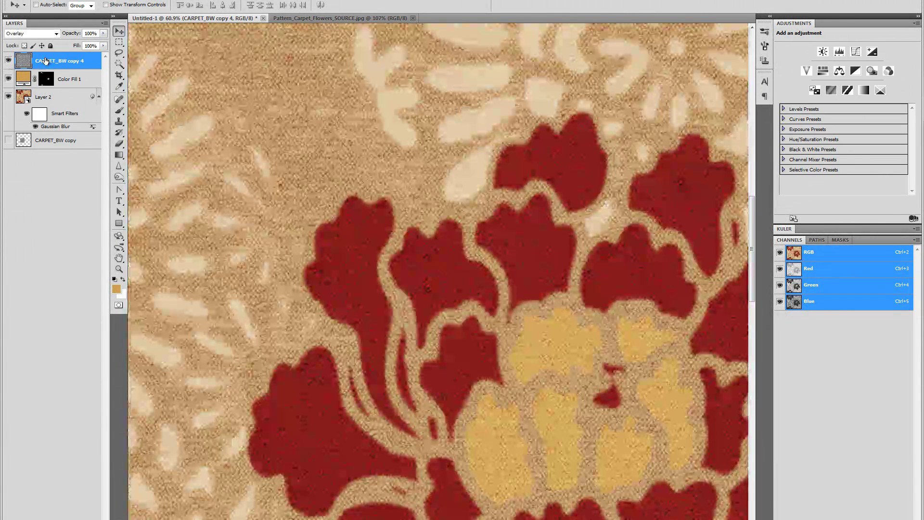
scroll(423, 221, up, 3)
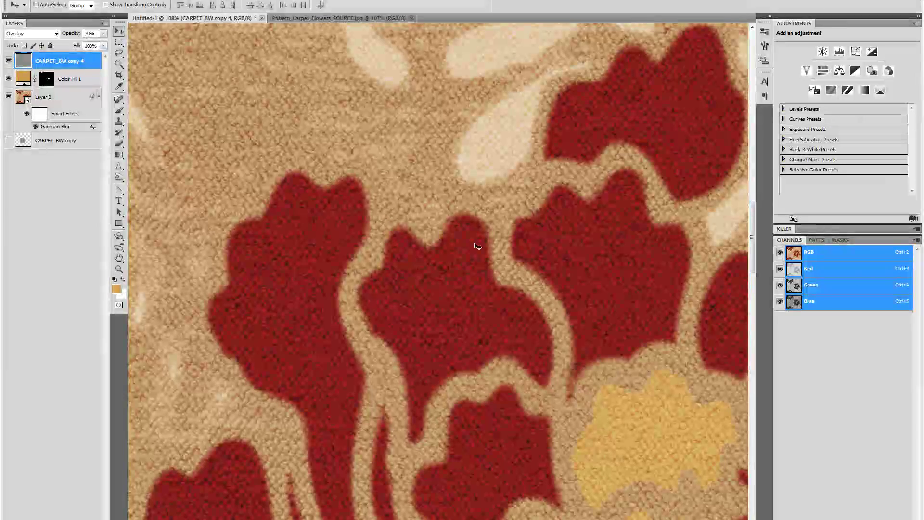
drag(279, 294, 542, 159)
scroll(542, 158, down, 2)
drag(561, 349, 251, 212)
scroll(442, 267, up, 2)
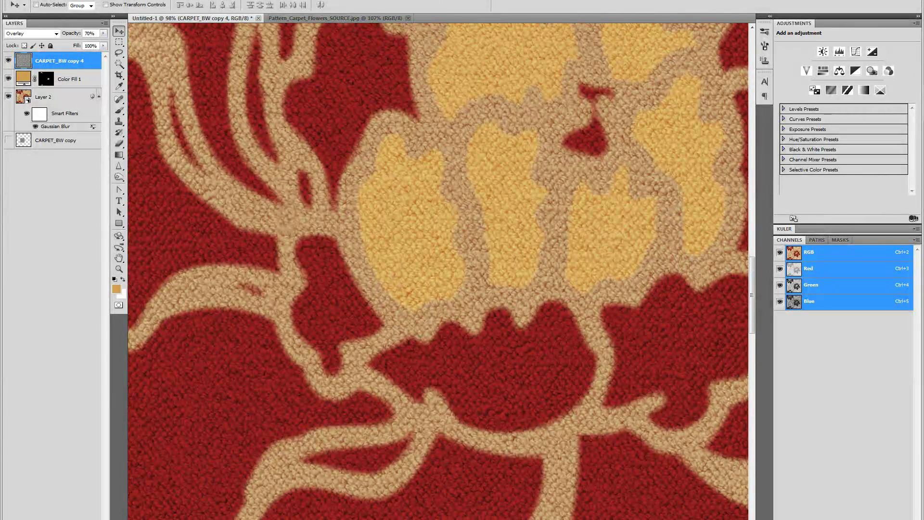
Float Pattern_Carpet_Flowers_SOURCE.jpg in its own window and copy its artwork into the carpet document as a top layer for comparison
click(366, 18)
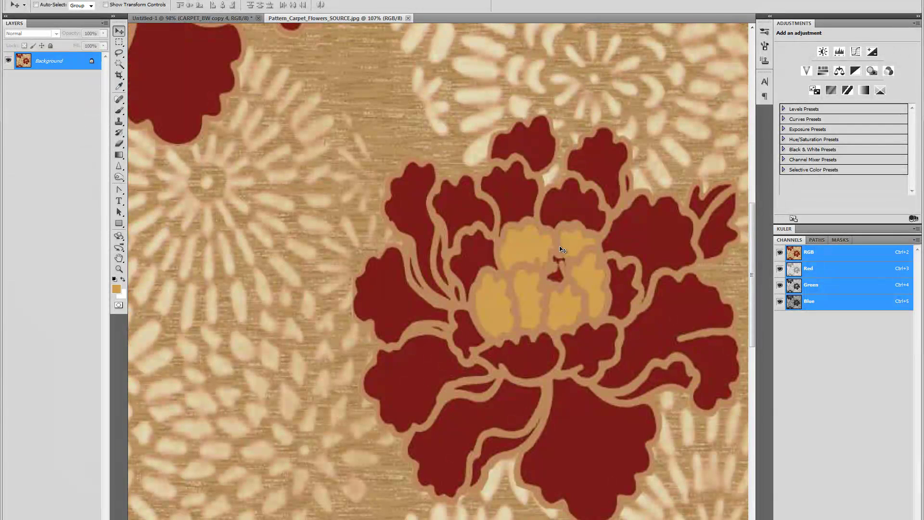
scroll(299, 91, down, 3)
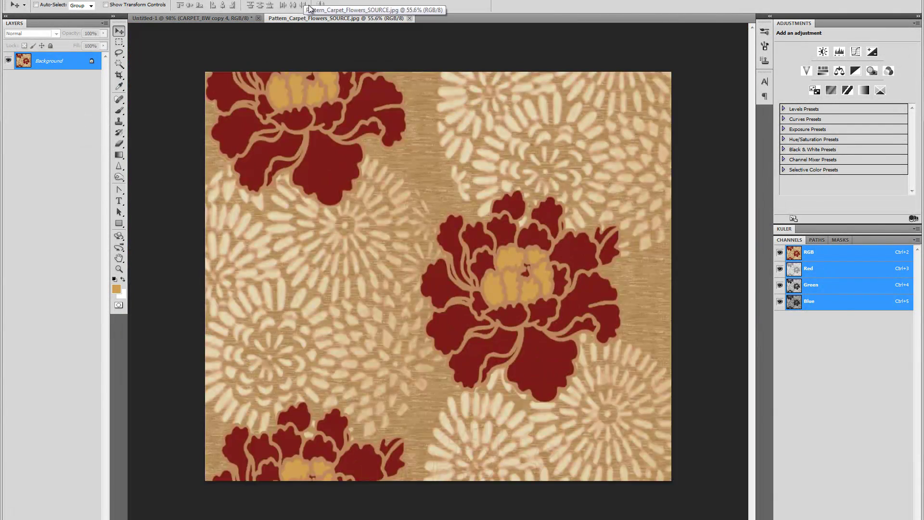
drag(317, 21, 503, 38)
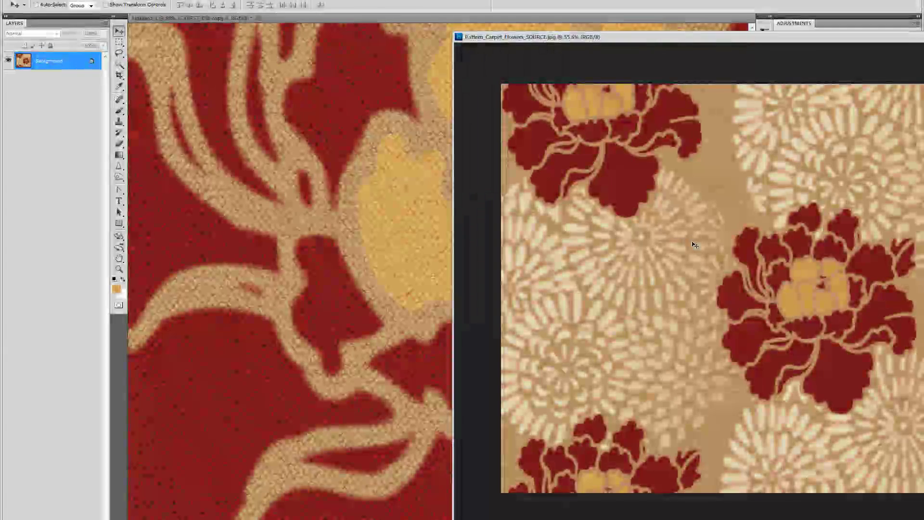
drag(616, 232, 443, 316)
drag(811, 37, 603, 78)
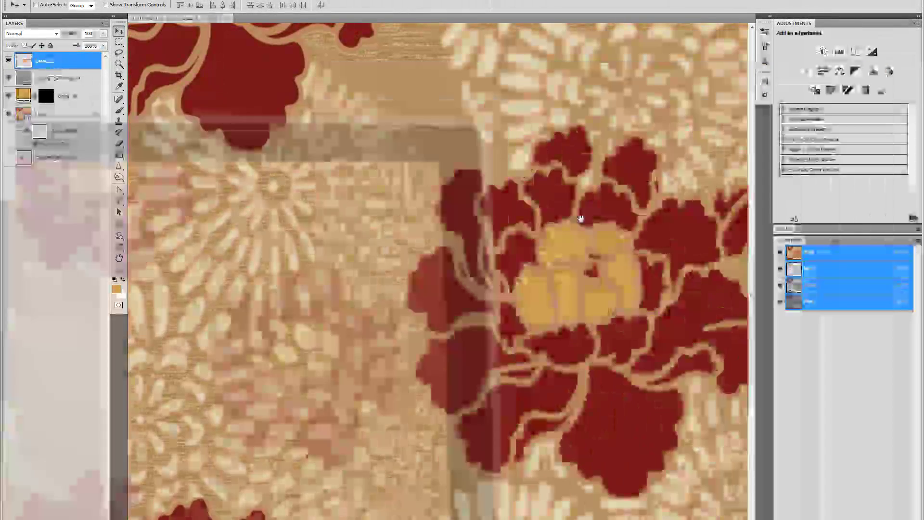
Hide the copied source pattern and add a Hue/Saturation adjustment above the carpet texture with saturation at -3
drag(584, 212, 390, 223)
scroll(477, 292, up, 3)
drag(544, 346, 465, 247)
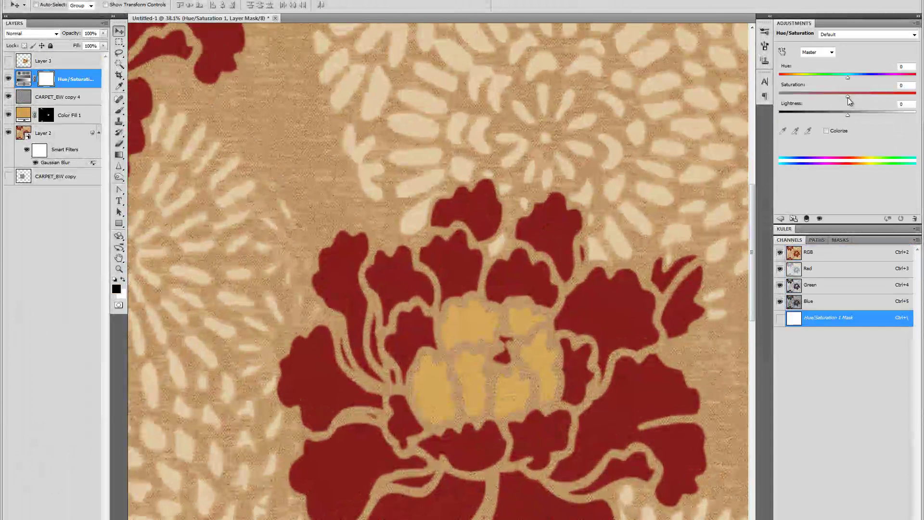
drag(848, 97, 845, 96)
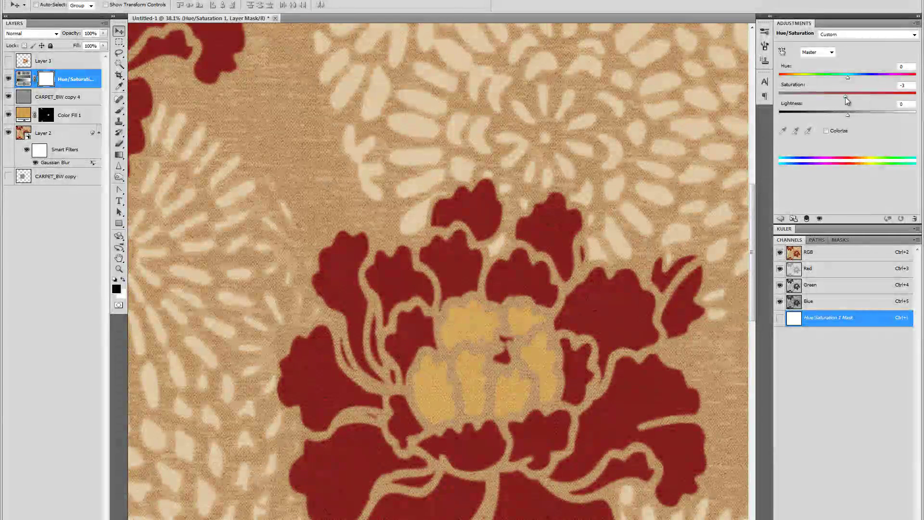
Inspect the colour-corrected carpet weave up close across the flower and as a whole pattern
drag(466, 278, 516, 237)
scroll(366, 318, up, 2)
drag(361, 327, 431, 258)
scroll(337, 288, up, 4)
drag(298, 294, 541, 214)
drag(483, 192, 349, 308)
scroll(494, 254, up, 4)
drag(494, 254, 330, 272)
scroll(330, 271, down, 9)
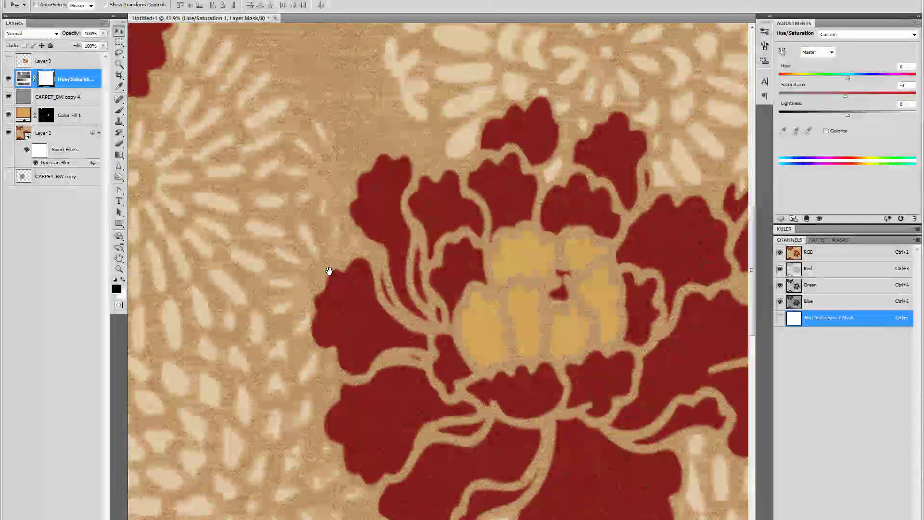
scroll(330, 271, down, 4)
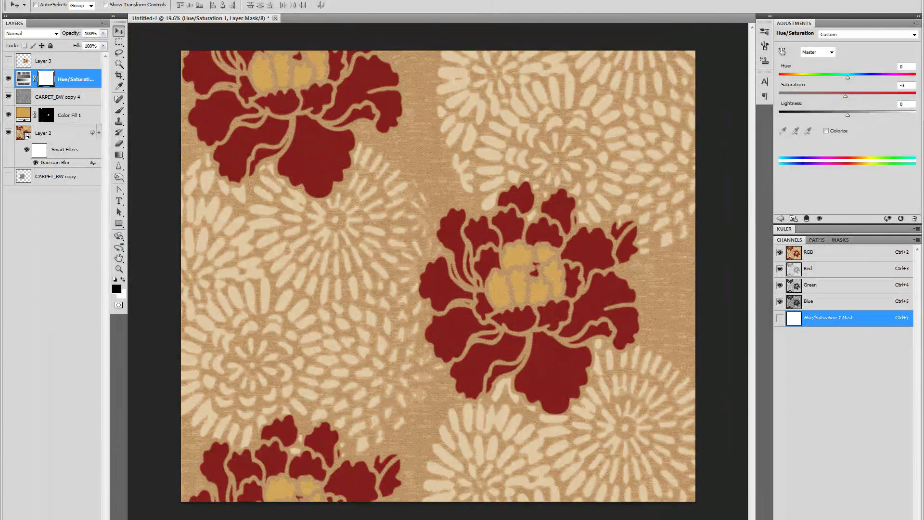
Add a second Hue/Saturation adjustment with saturation at -27 and invert its mask to black, with white as the painting colour
click(50, 519)
click(88, 423)
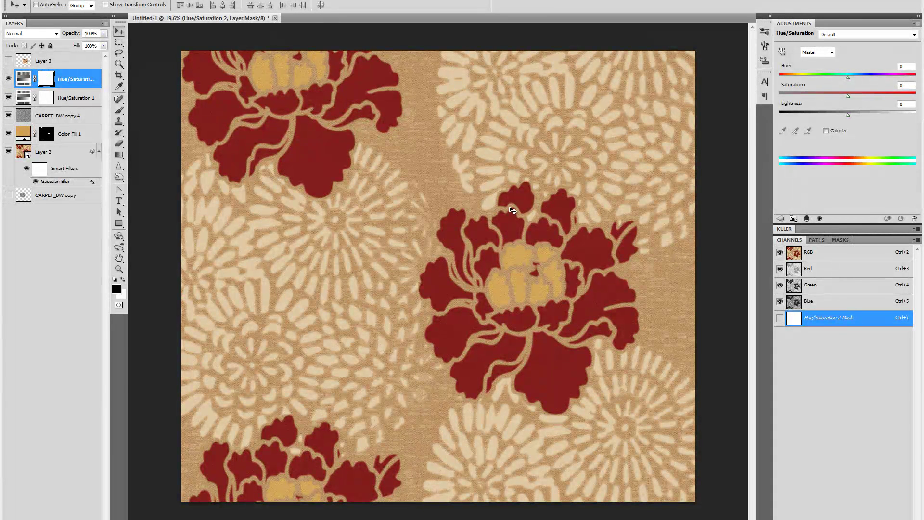
drag(848, 97, 829, 99)
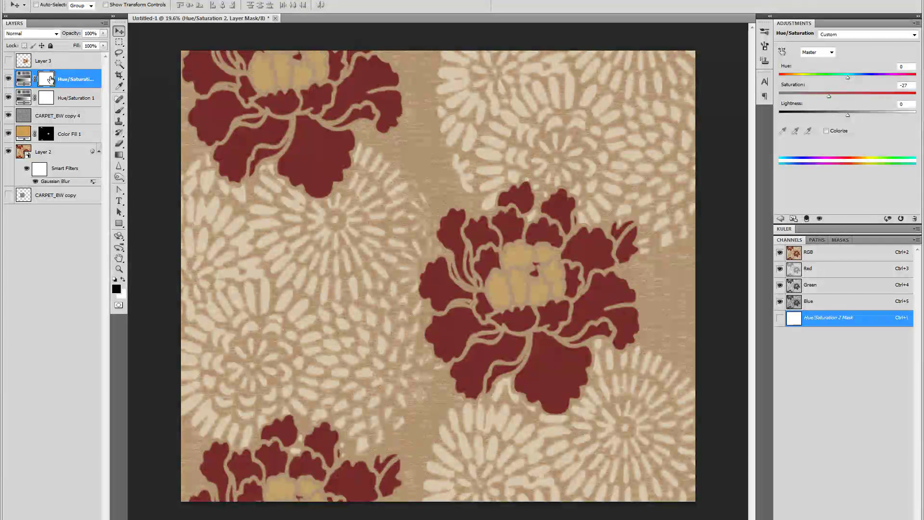
key(x)
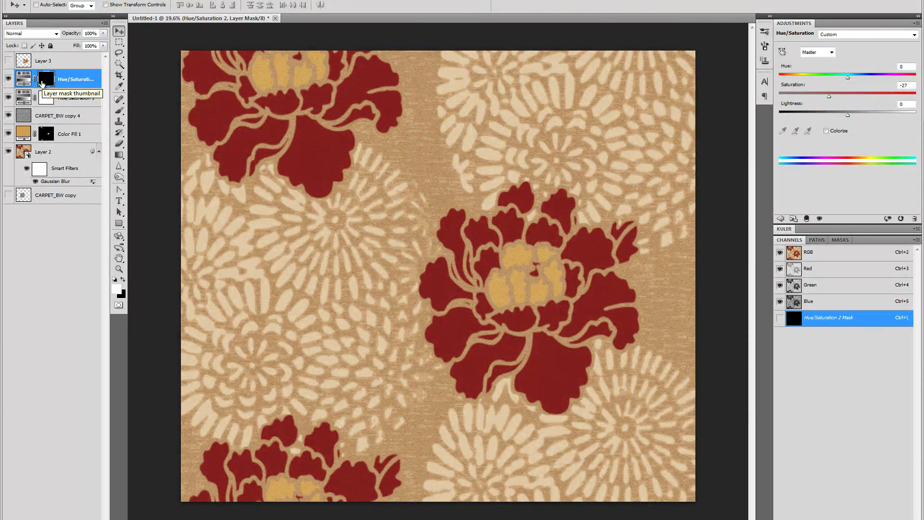
Choose the rough 44 px brush tip for painting the mask and enlarge it to 586 px
key(b)
right_click(377, 223)
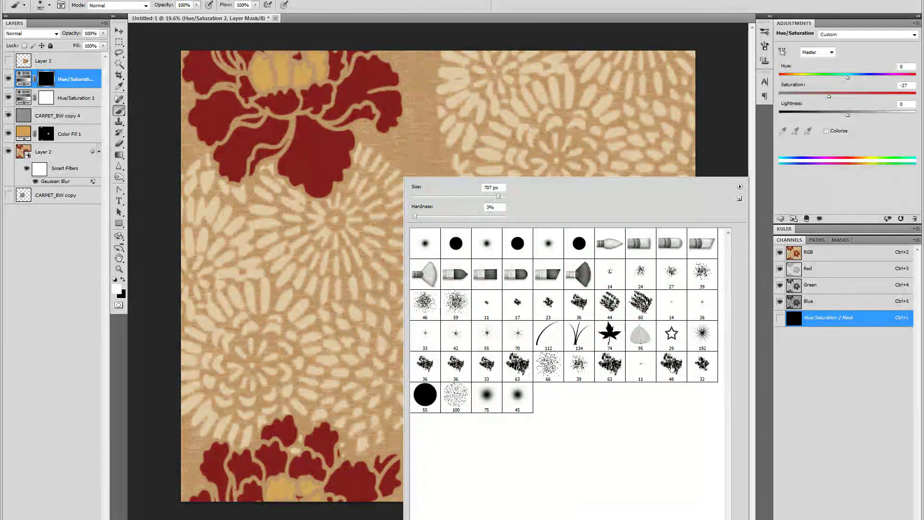
double_click(609, 318)
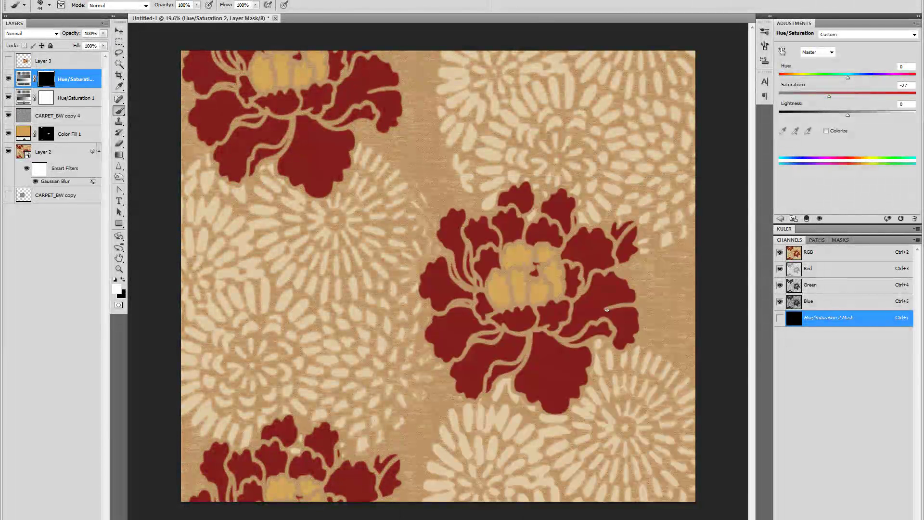
drag(407, 212, 431, 214)
right_click(432, 214)
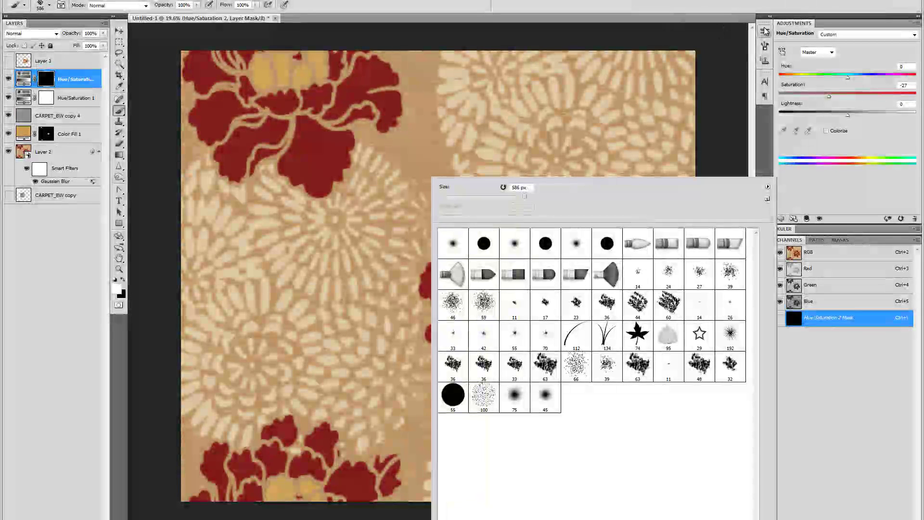
click(635, 2)
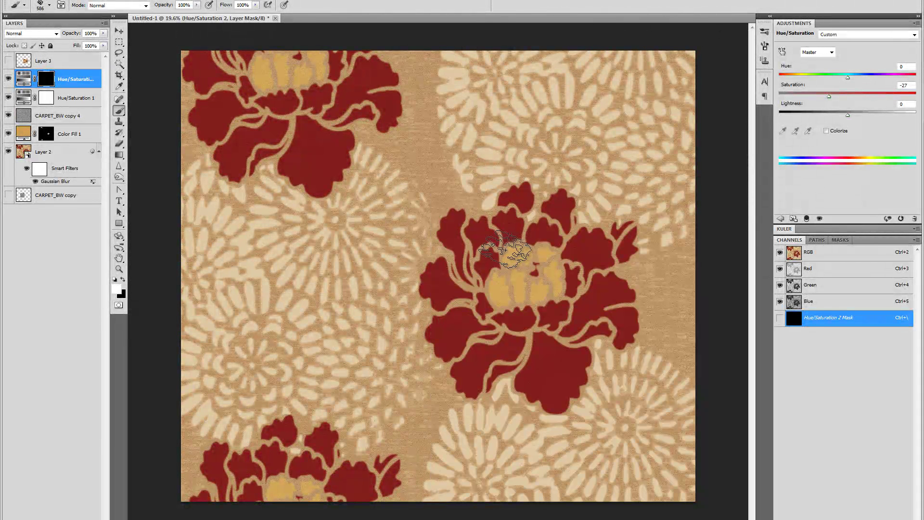
key(shift+t)
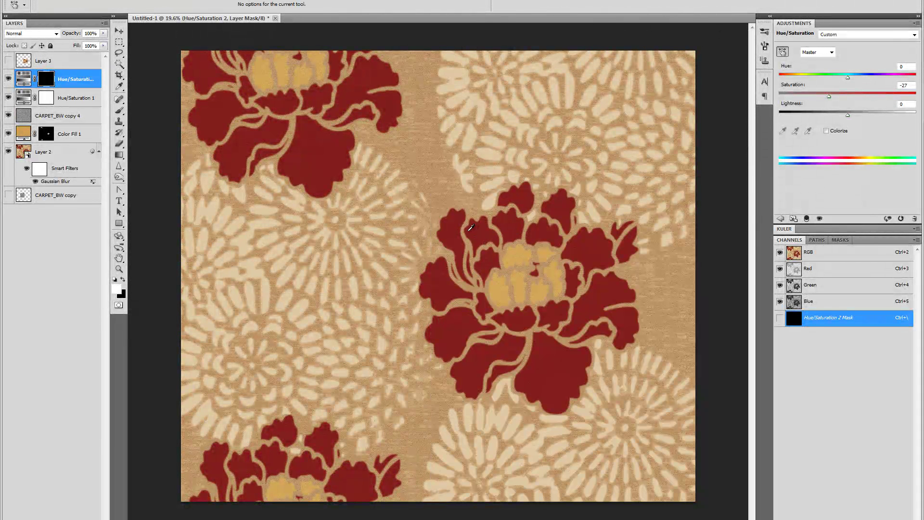
key(n)
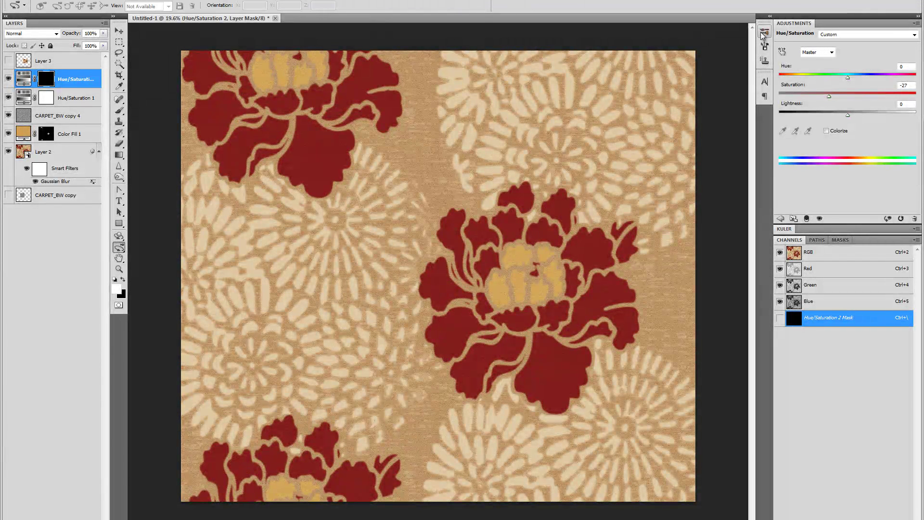
Turn on Scattering with increased scatter and Shape Dynamics with 22% size jitter and 100% angle jitter for the brush
click(765, 44)
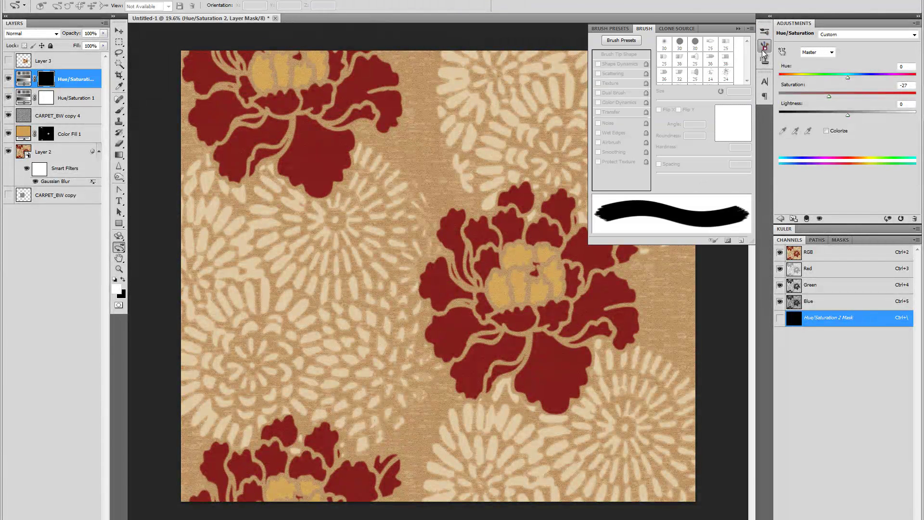
key(b)
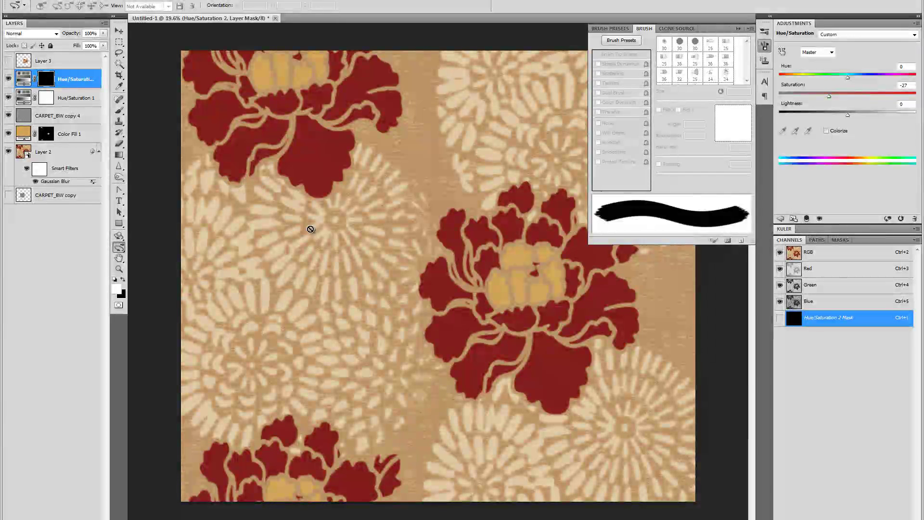
click(612, 75)
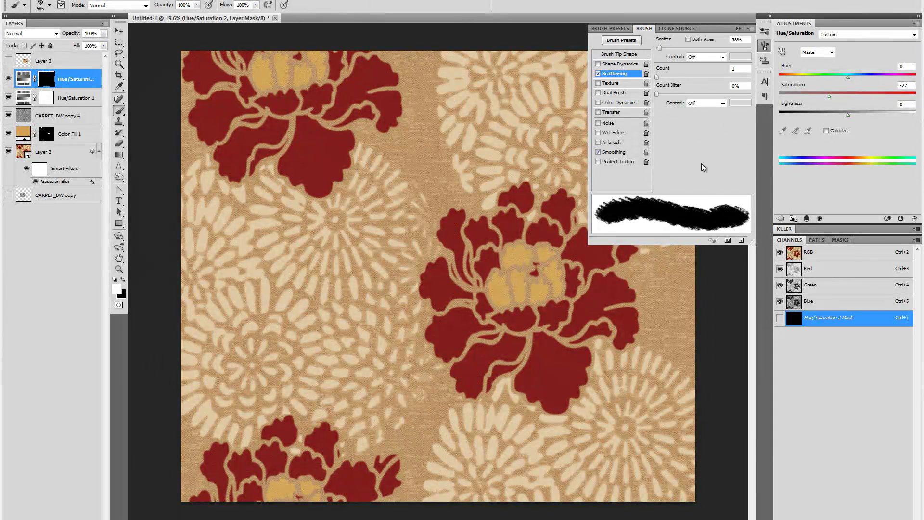
mouse_move(666, 46)
mouse_down()
mouse_move(707, 48)
mouse_move(669, 48)
mouse_move(677, 49)
mouse_up()
click(620, 65)
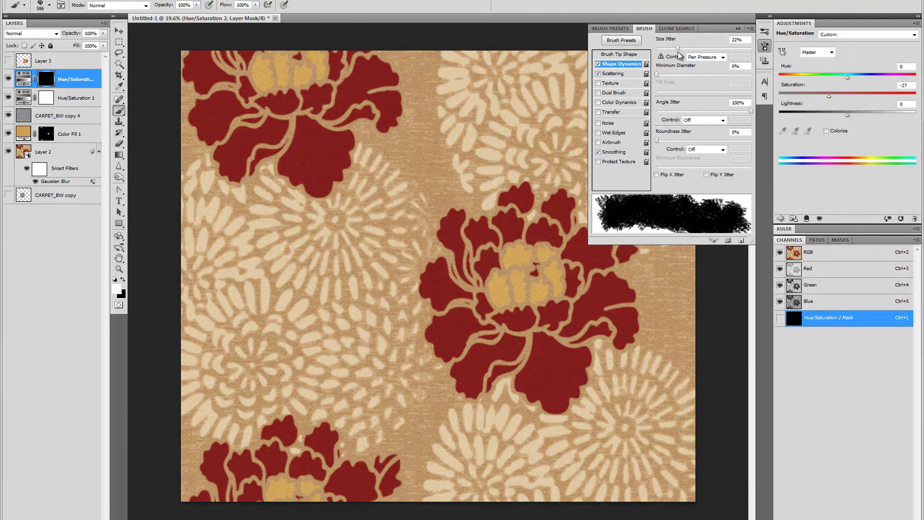
click(696, 58)
click(764, 48)
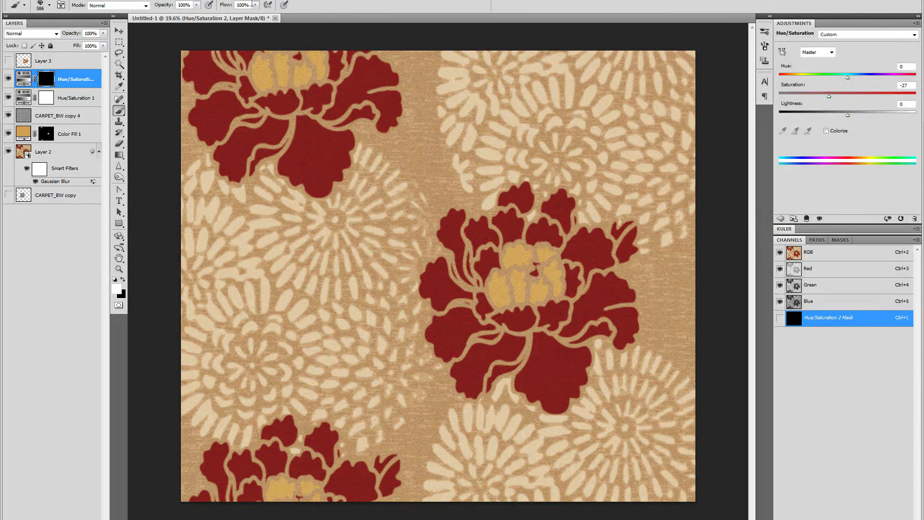
Set the brush to 5% flow and 289 px, and paint a faded patch on the mask over the central flower's left petals
text(5)
key(Return)
mouse_move(452, 285)
mouse_down()
mouse_move(443, 279)
mouse_move(470, 277)
mouse_move(425, 294)
mouse_up()
drag(421, 296, 436, 273)
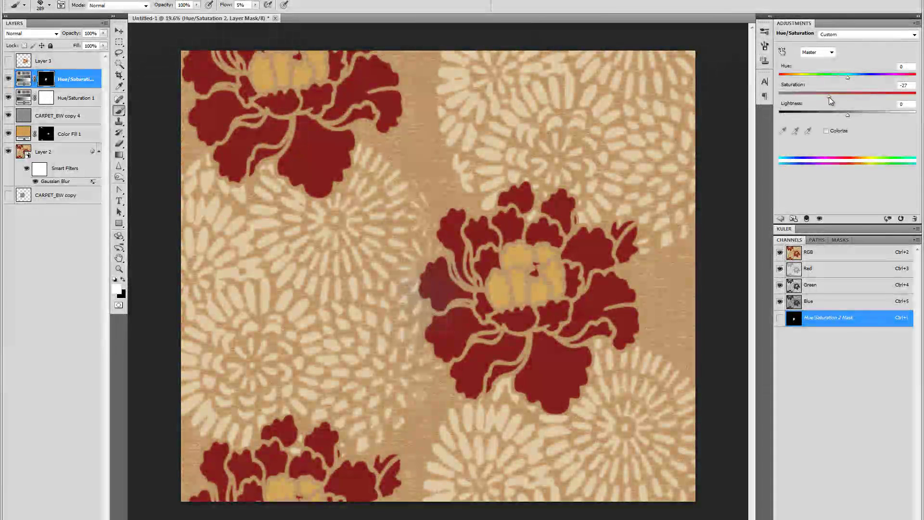
Lower the second Hue/Saturation adjustment to -49 saturation and paint faded patches on its mask over the upper blossoms and upper-left red flower
drag(828, 97, 819, 95)
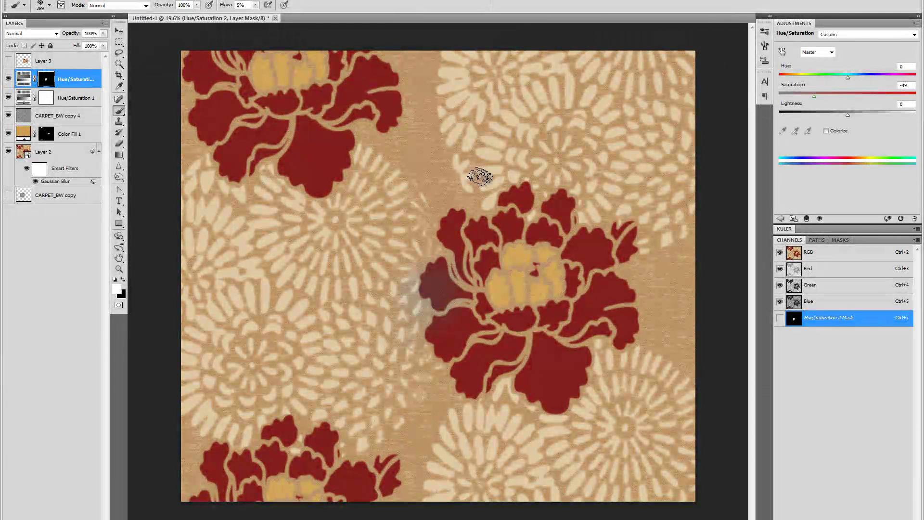
drag(586, 116, 545, 120)
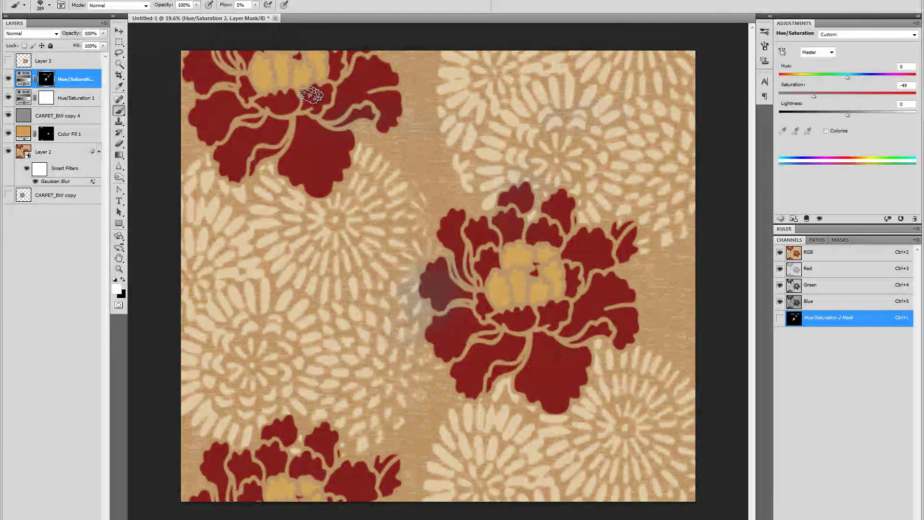
mouse_move(303, 174)
mouse_down()
mouse_move(317, 195)
mouse_move(347, 186)
mouse_move(301, 196)
mouse_up()
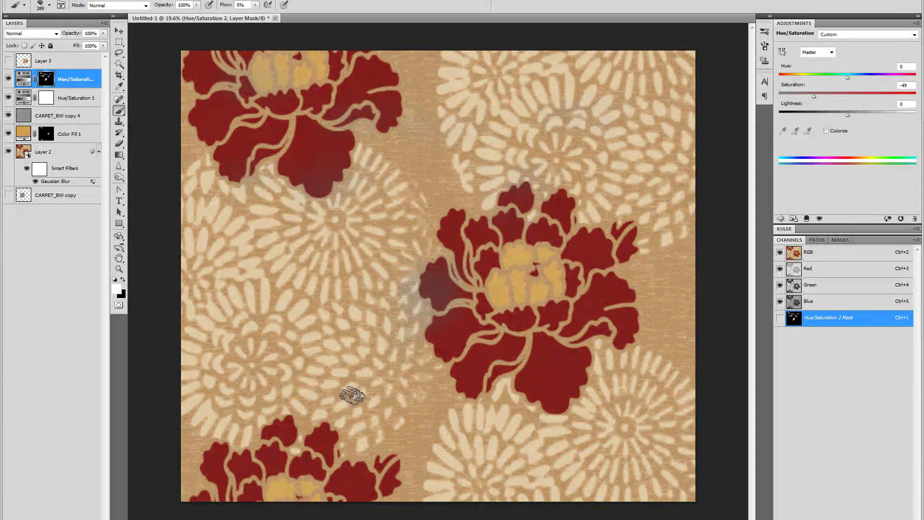
Enlarge the brush to 504 px and paint more faded patches over the pale blossoms, the central flower's petals and the lower-left red flower
key(bracketright)
key(bracketright)
mouse_move(265, 363)
mouse_down()
mouse_move(246, 328)
mouse_move(242, 284)
mouse_move(289, 341)
mouse_up()
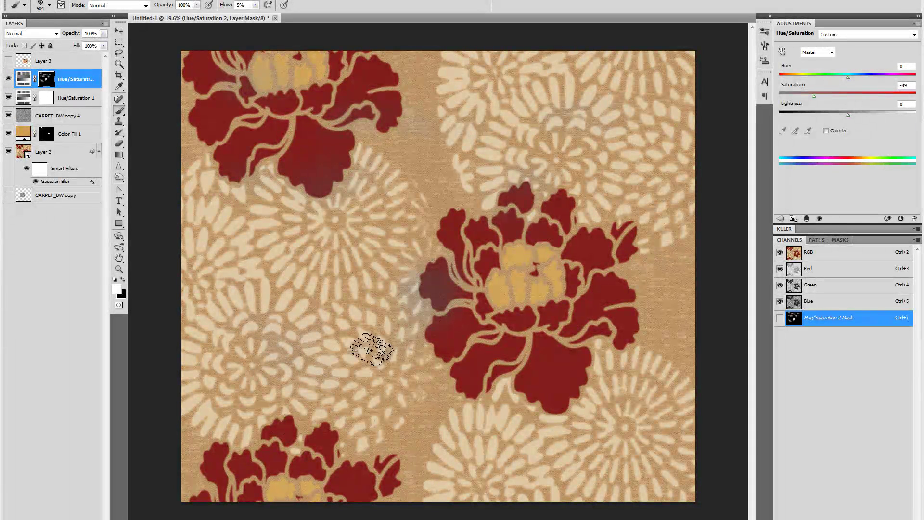
drag(577, 415, 486, 418)
mouse_move(615, 348)
mouse_down()
mouse_move(635, 348)
mouse_move(555, 395)
mouse_up()
mouse_move(295, 472)
mouse_down()
mouse_move(313, 417)
mouse_move(239, 435)
mouse_up()
mouse_move(590, 447)
mouse_down()
mouse_move(650, 309)
mouse_move(594, 161)
mouse_move(575, 224)
mouse_up()
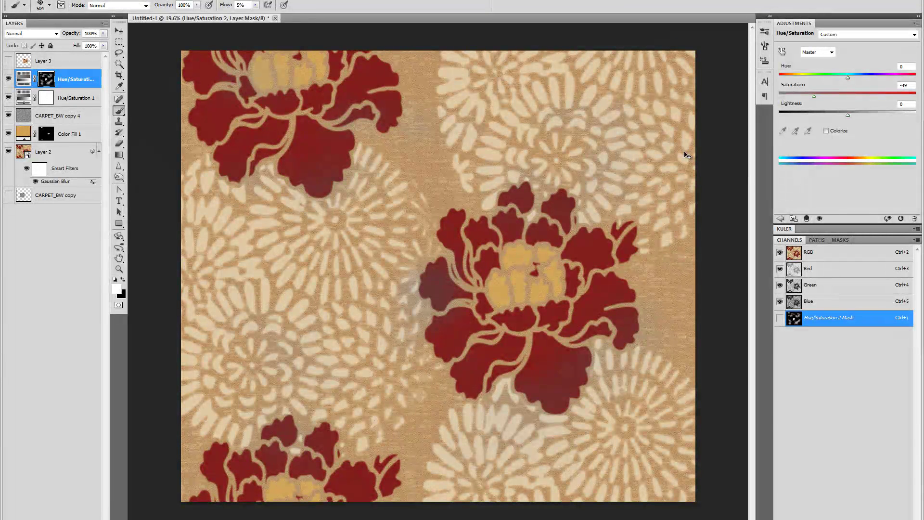
Soften the painted patches by setting the second Hue/Saturation adjustment's saturation to -16, checking the carpet pattern up close
key(v)
drag(823, 96, 841, 96)
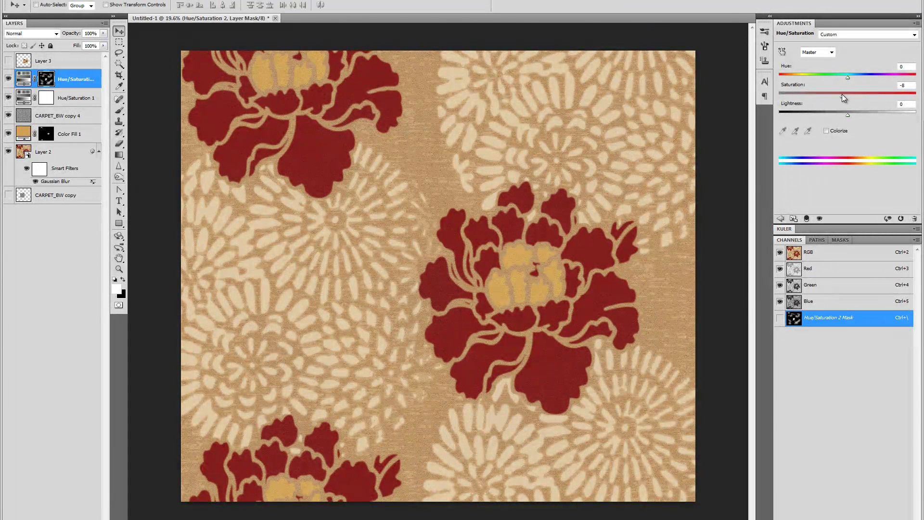
scroll(623, 209, up, 5)
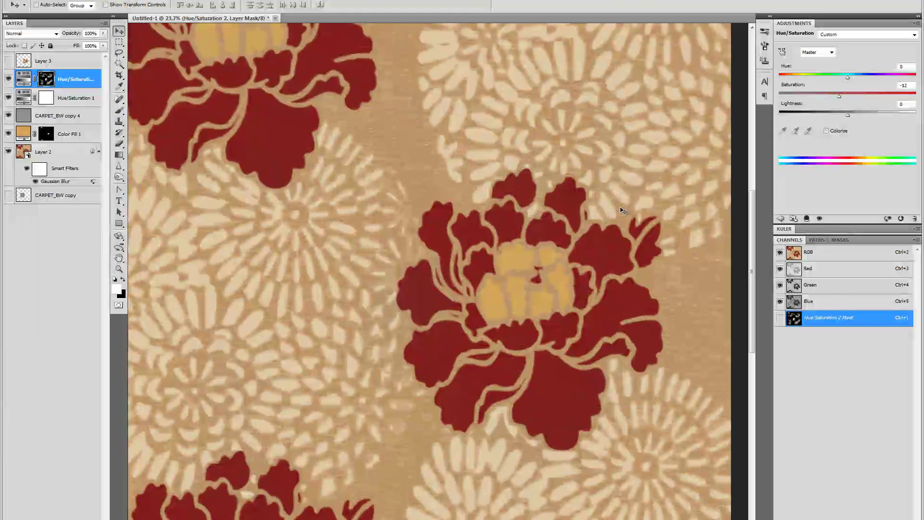
drag(604, 212, 690, 210)
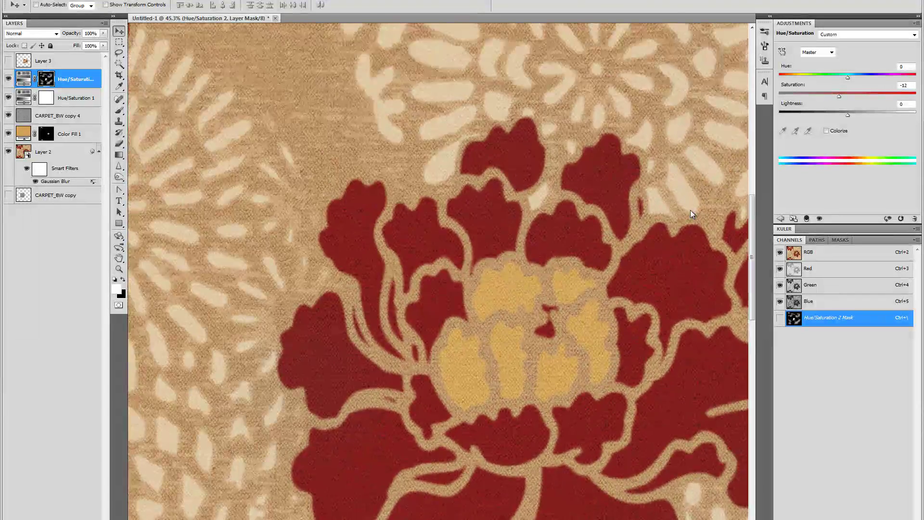
drag(838, 97, 836, 97)
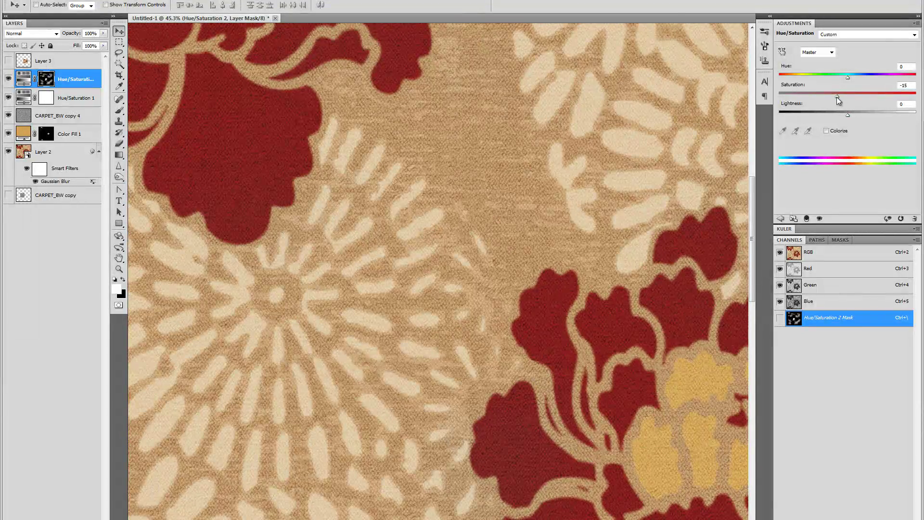
drag(499, 262, 542, 311)
scroll(525, 301, down, 2)
drag(481, 174, 481, 206)
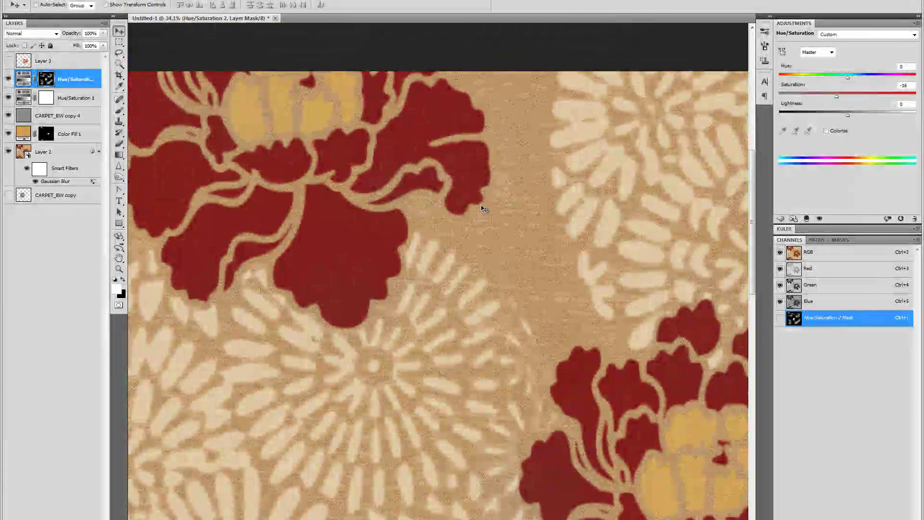